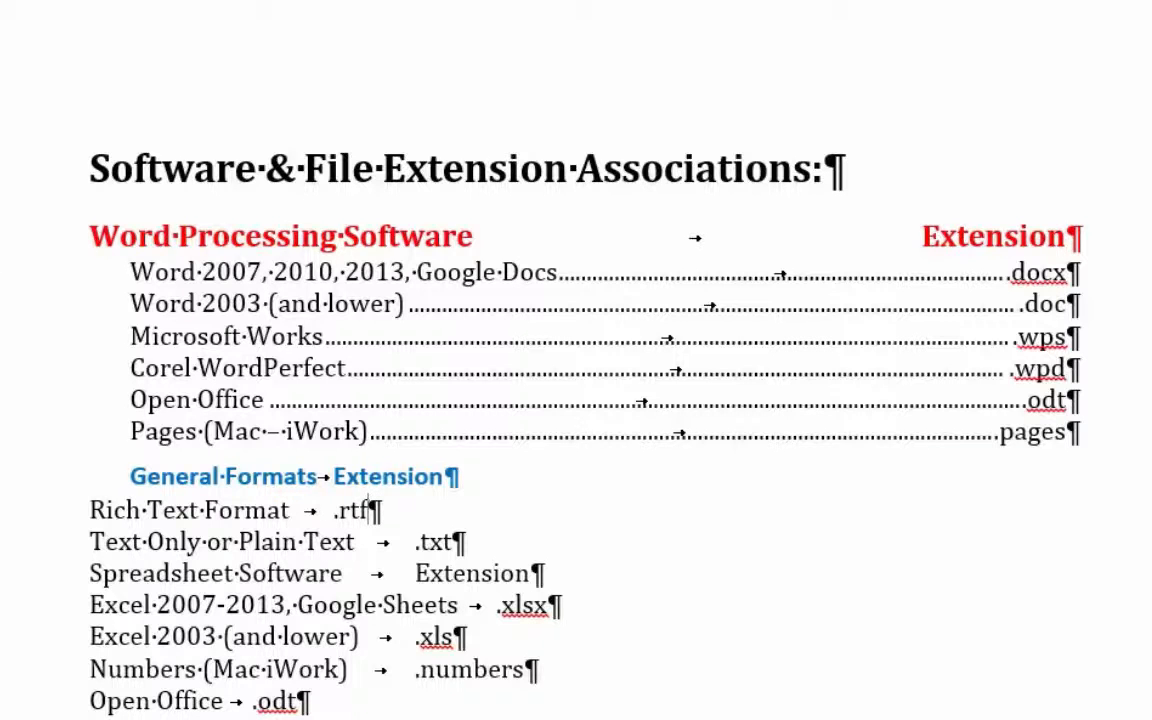
pyautogui.click(14, 245)
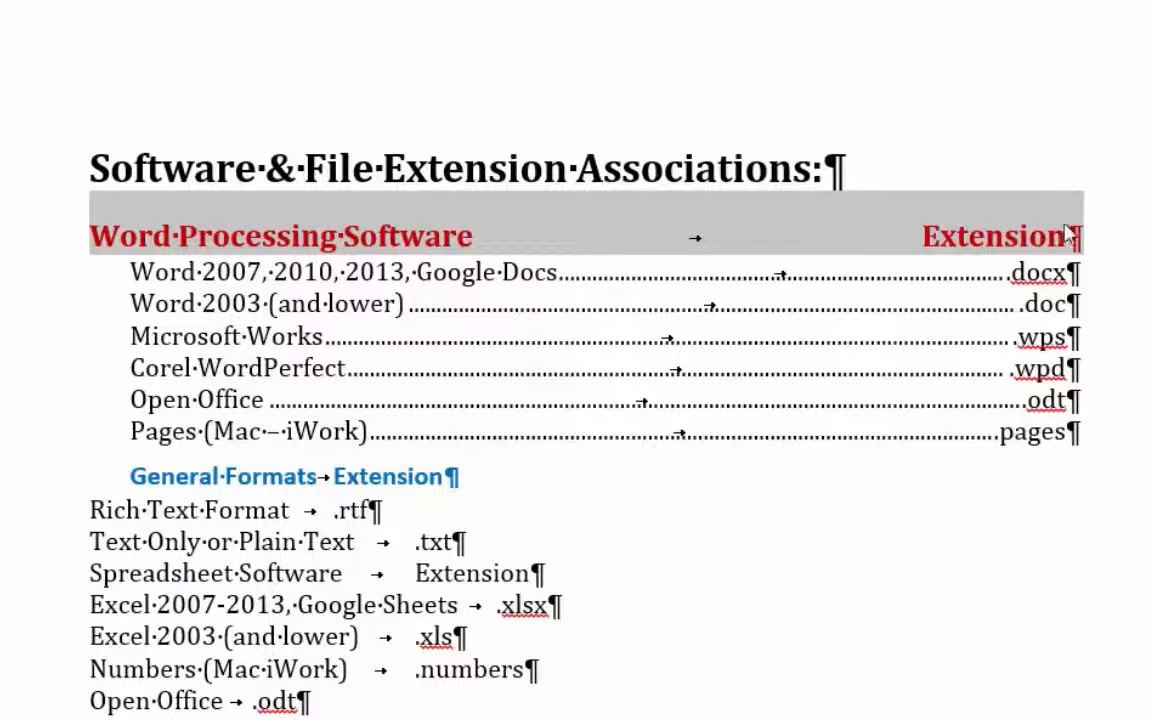
pyautogui.moveTo(14, 272); pyautogui.dragTo(14, 432)
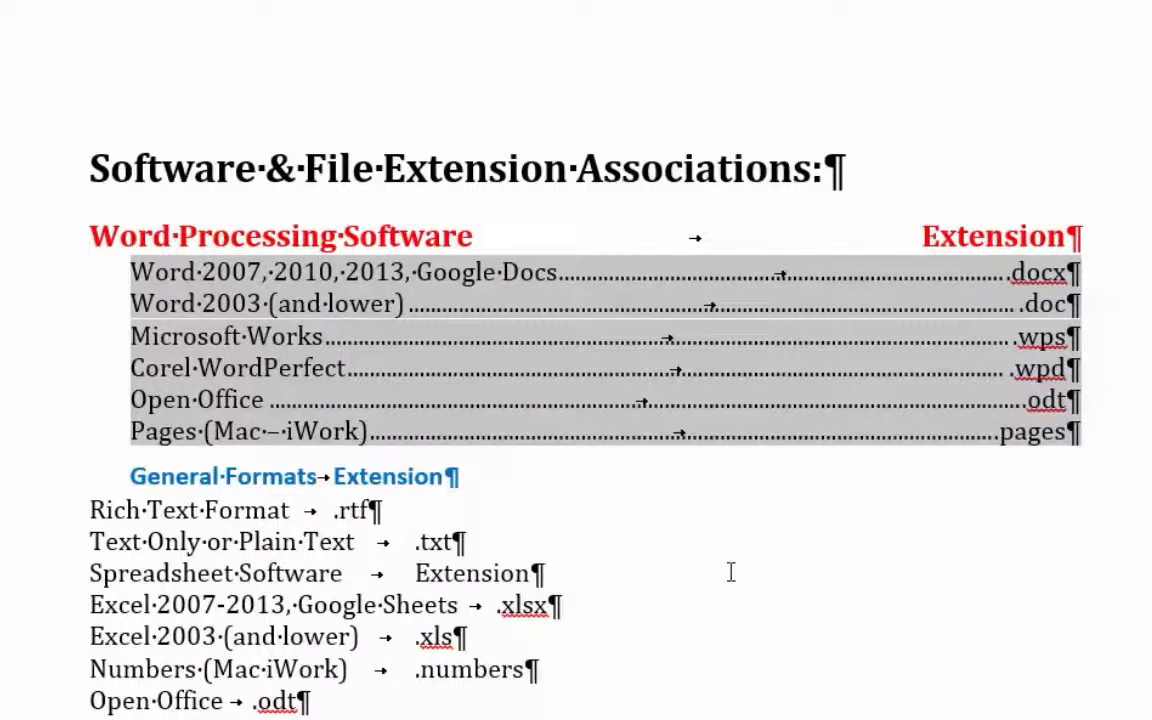
# - Add a right-aligned tab stop at 6 inches without a leader to the blue General Formats heading
pyautogui.click(5, 477)
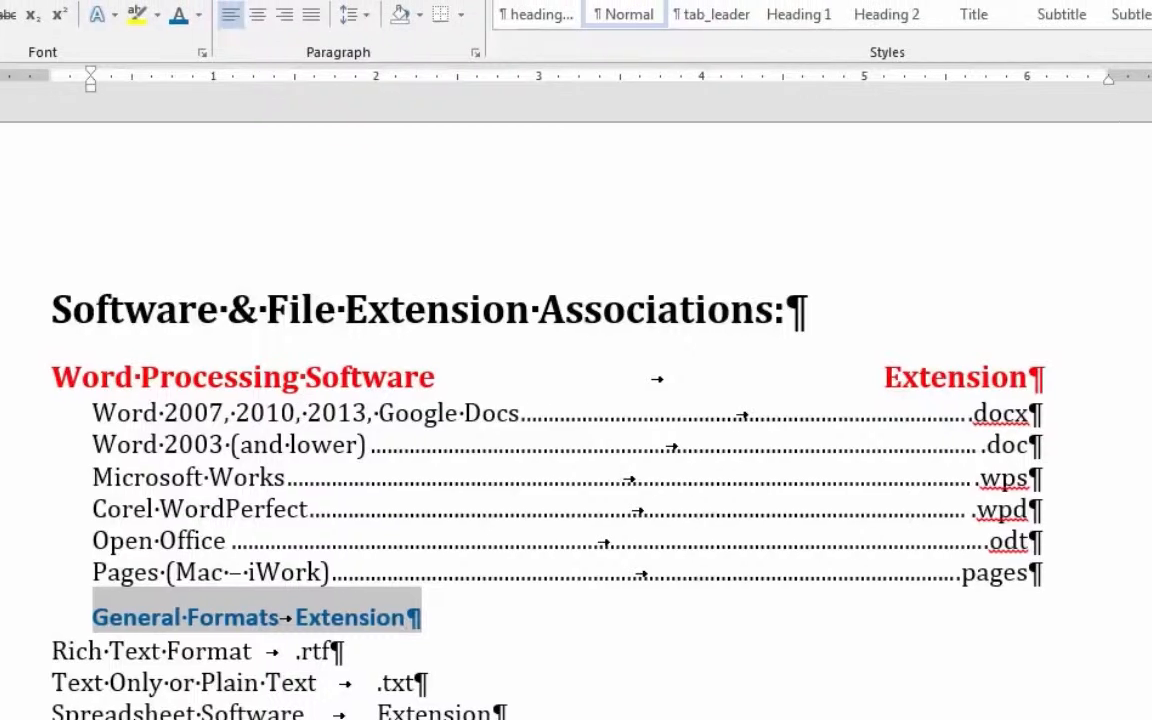
pyautogui.click(475, 52)
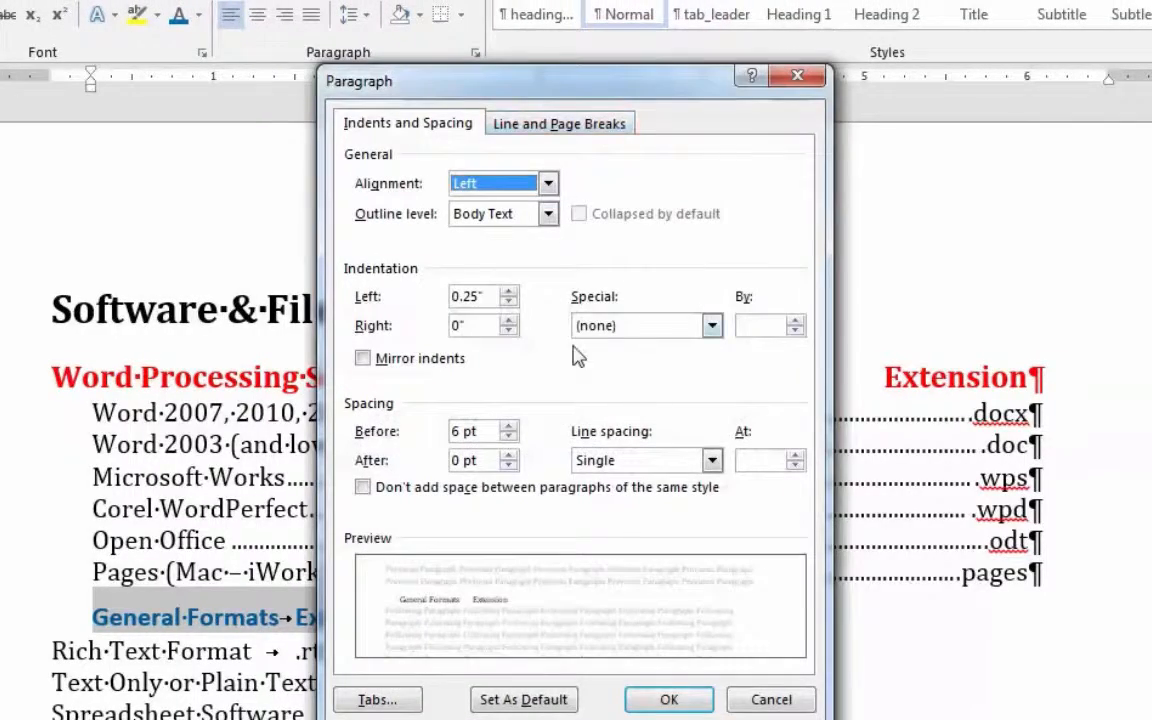
pyautogui.click(378, 700)
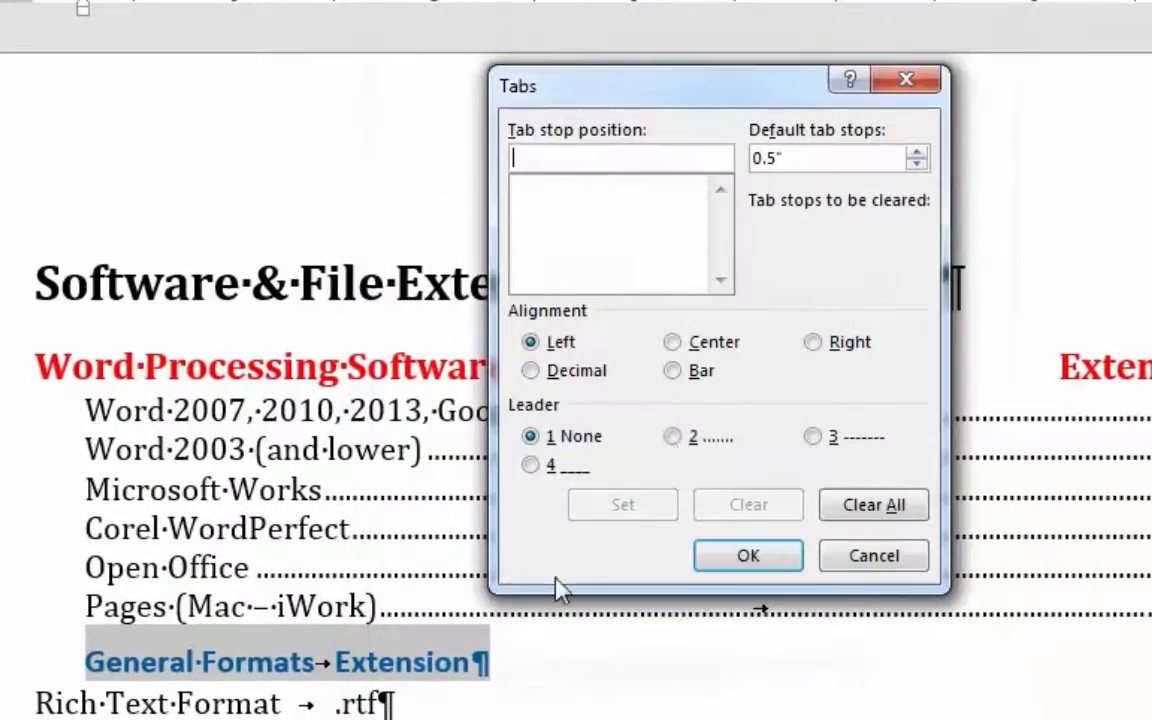
pyautogui.click(815, 344)
pyautogui.click(596, 155)
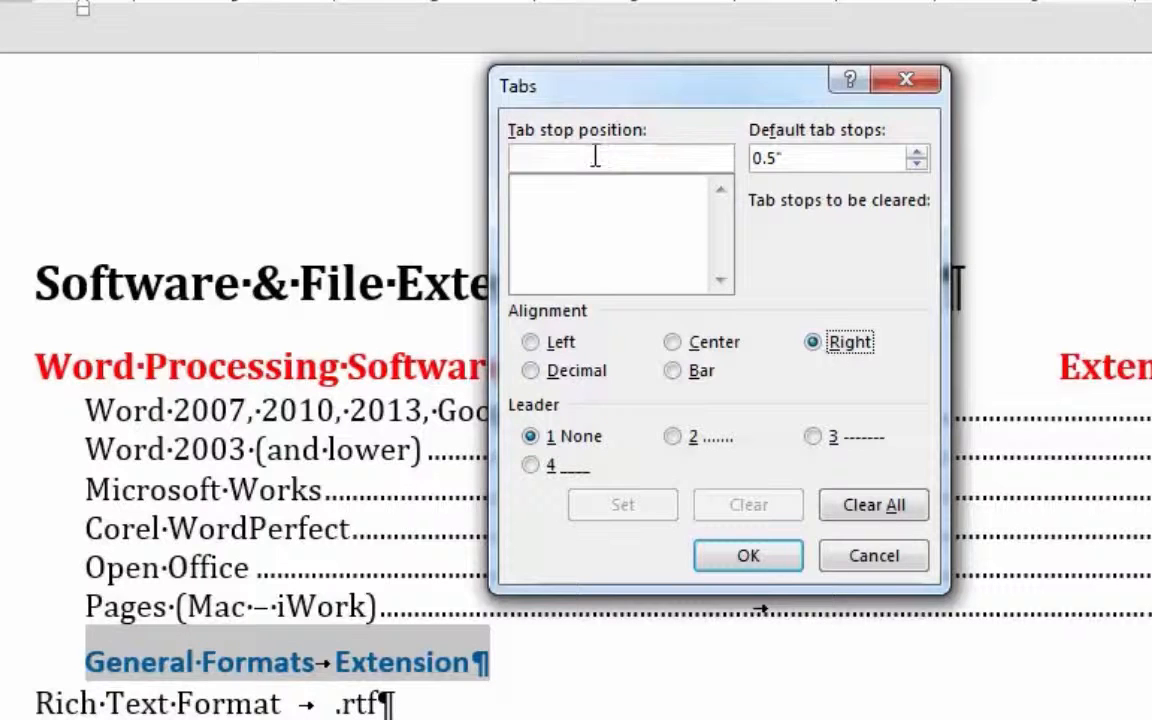
pyautogui.write('6')
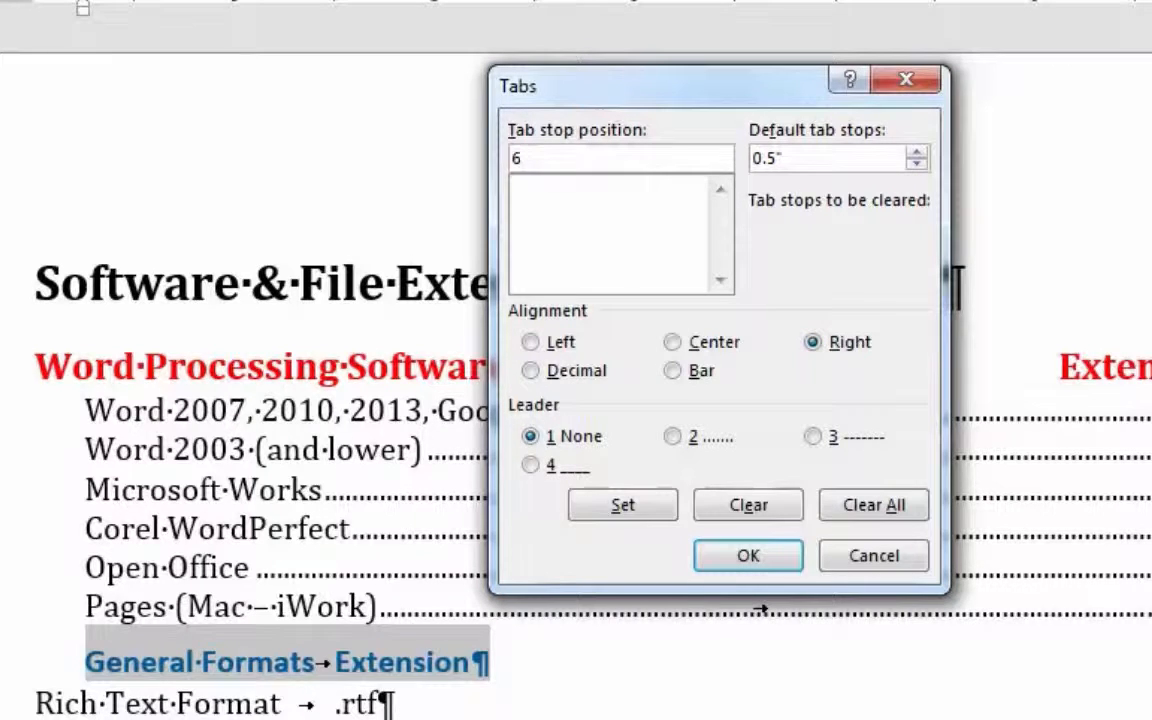
pyautogui.click(622, 504)
pyautogui.click(752, 554)
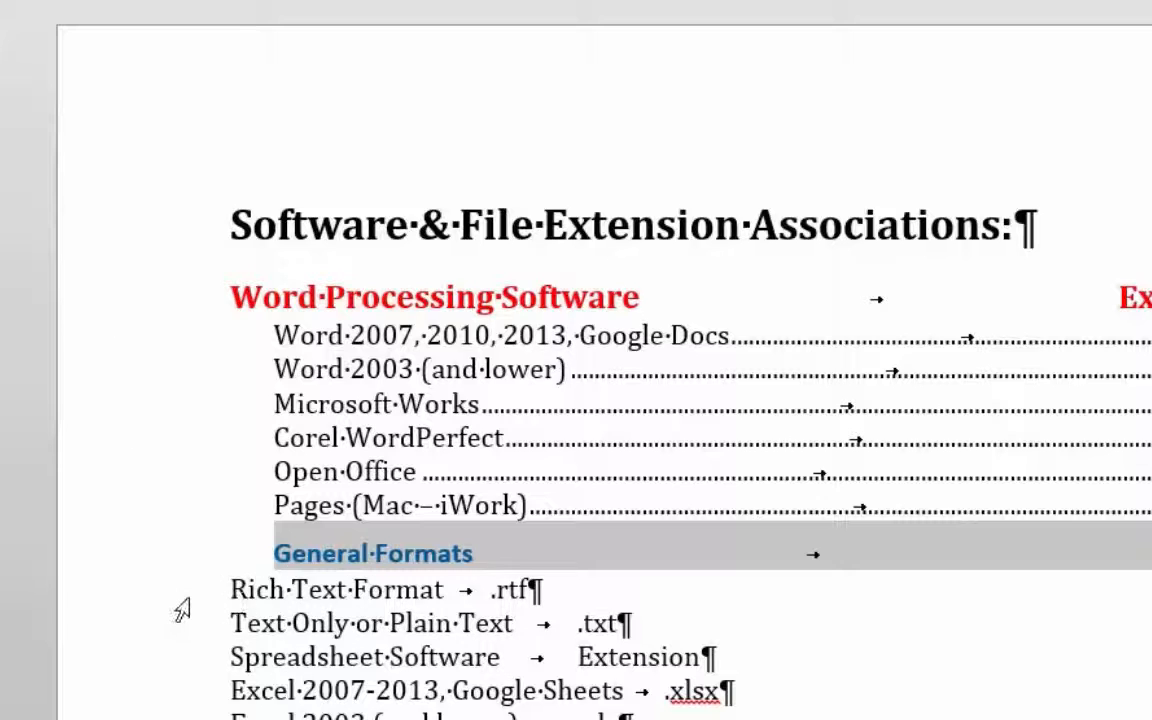
pyautogui.moveTo(178, 600); pyautogui.dragTo(178, 628)
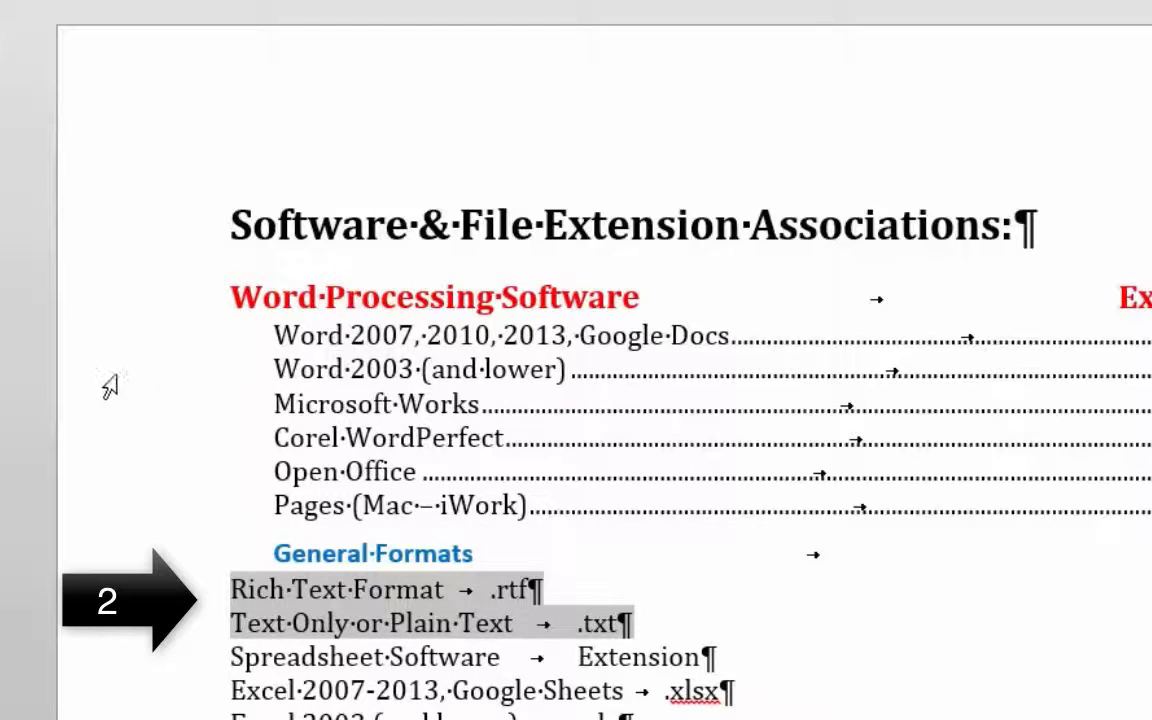
pyautogui.click(66, 345)
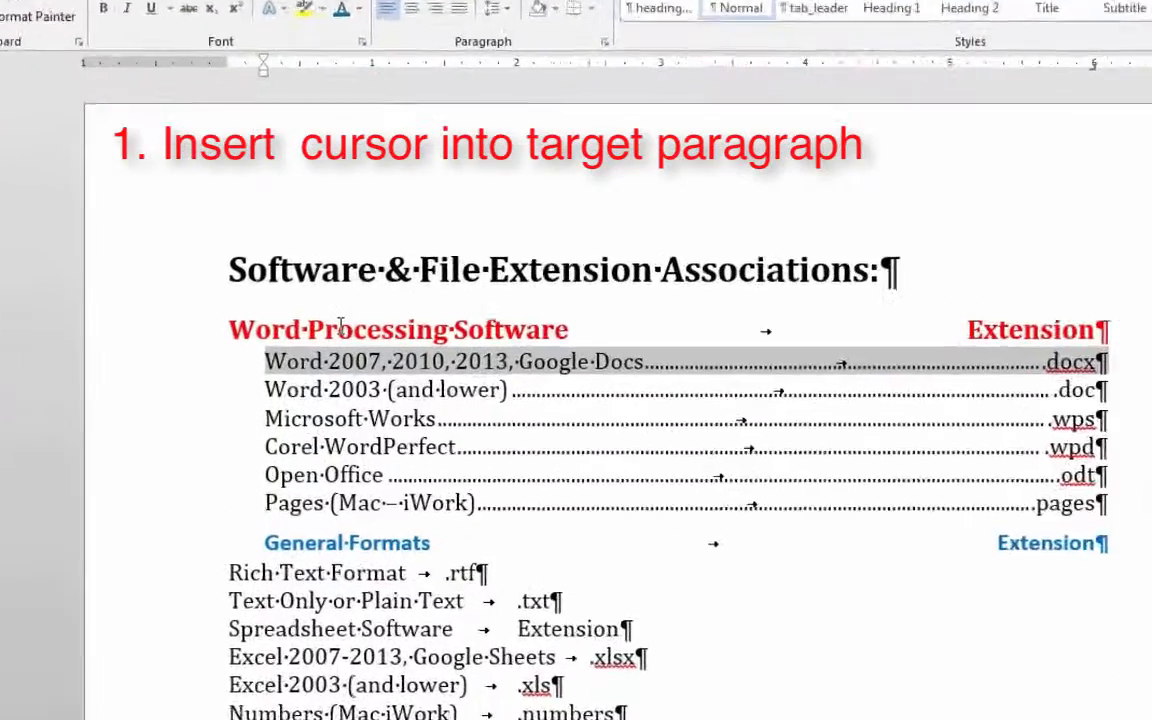
# - Create a paragraph style named "4a Red Category Heading" from the formatting of the red Word Processing Software heading
pyautogui.click(313, 322)
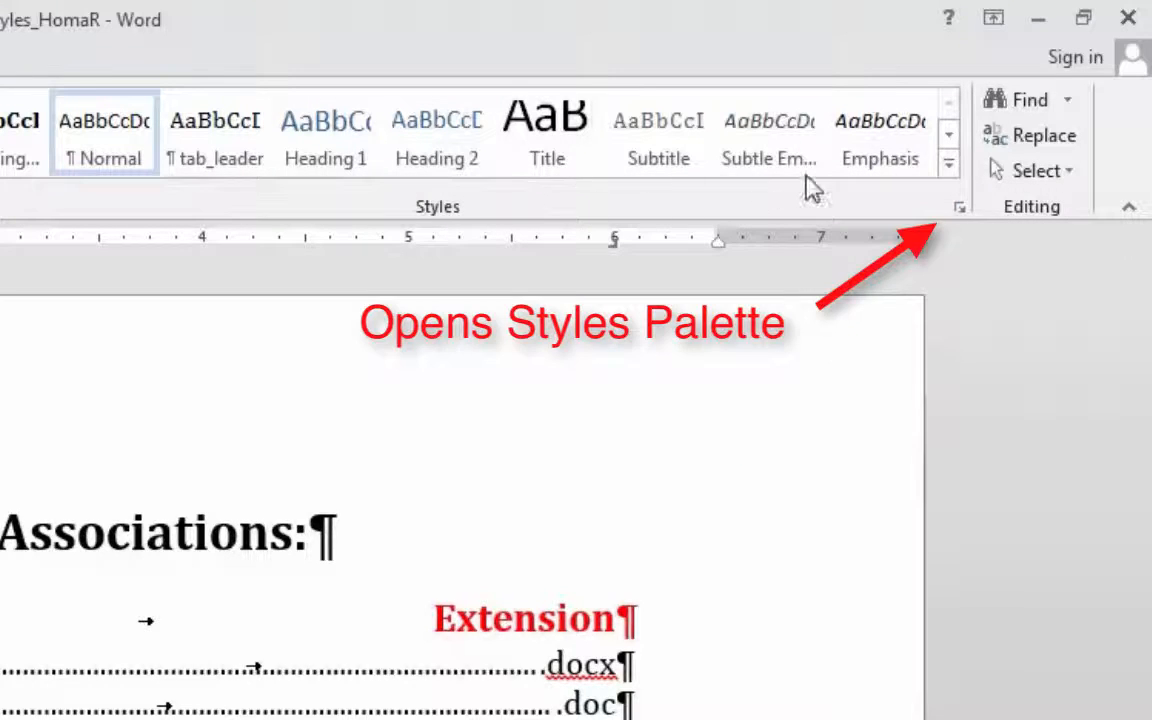
pyautogui.click(959, 208)
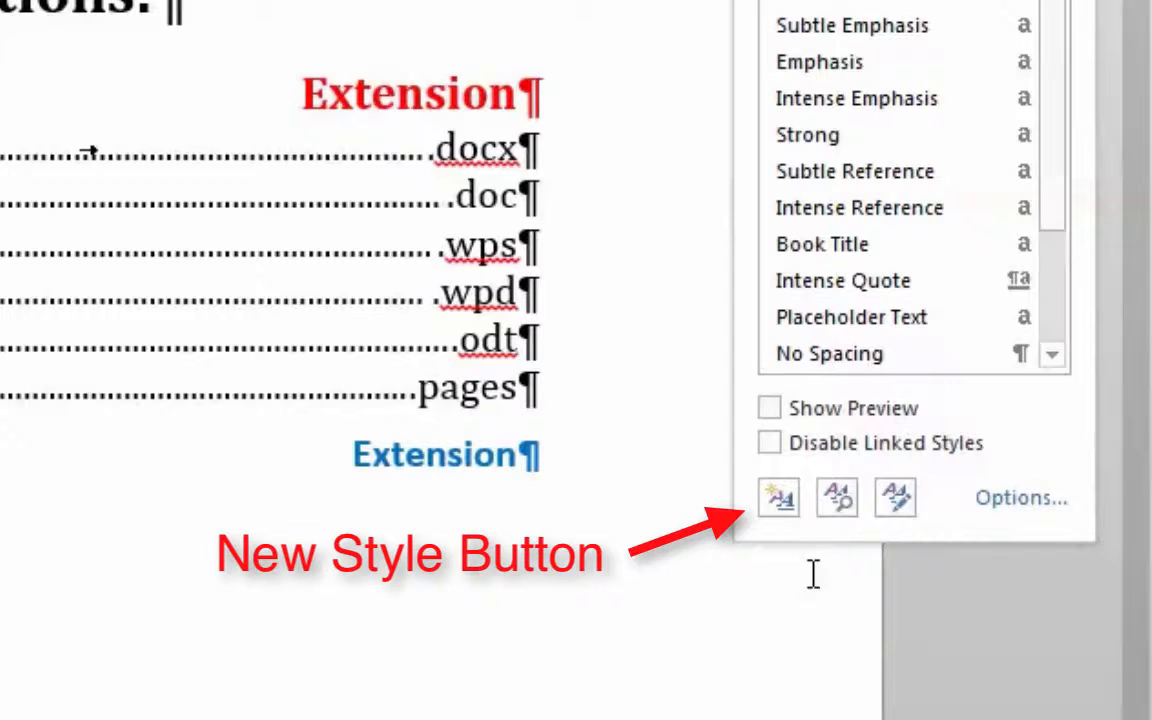
pyautogui.click(782, 500)
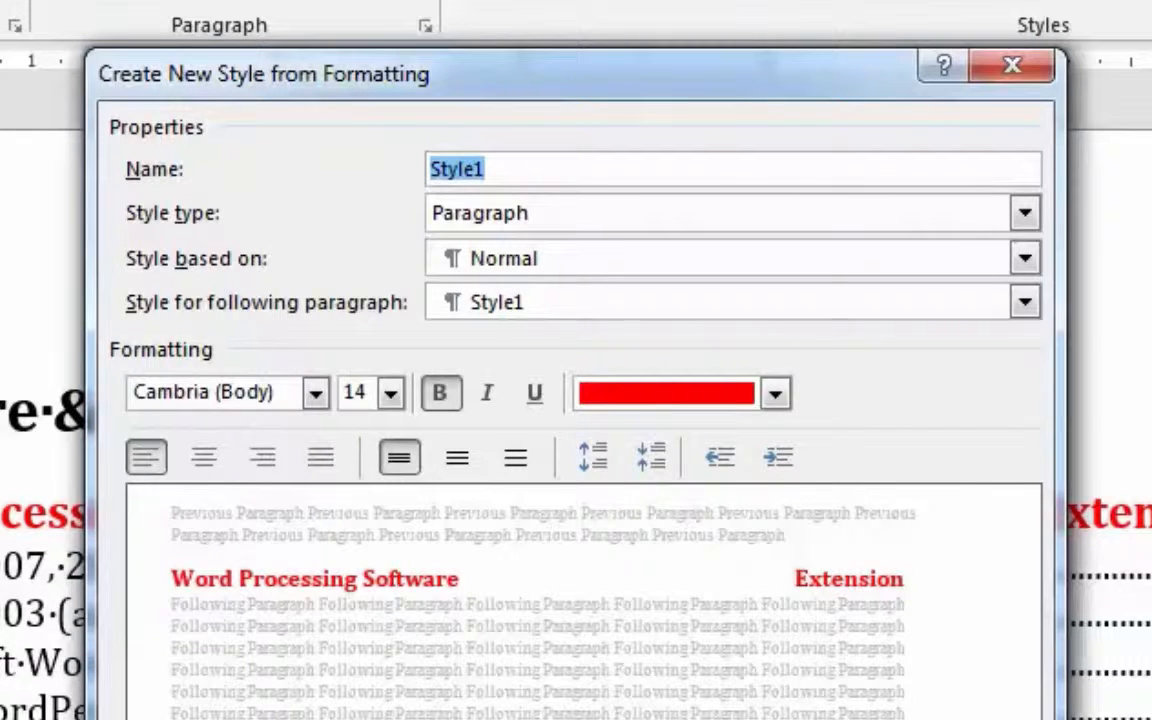
pyautogui.write('4a')
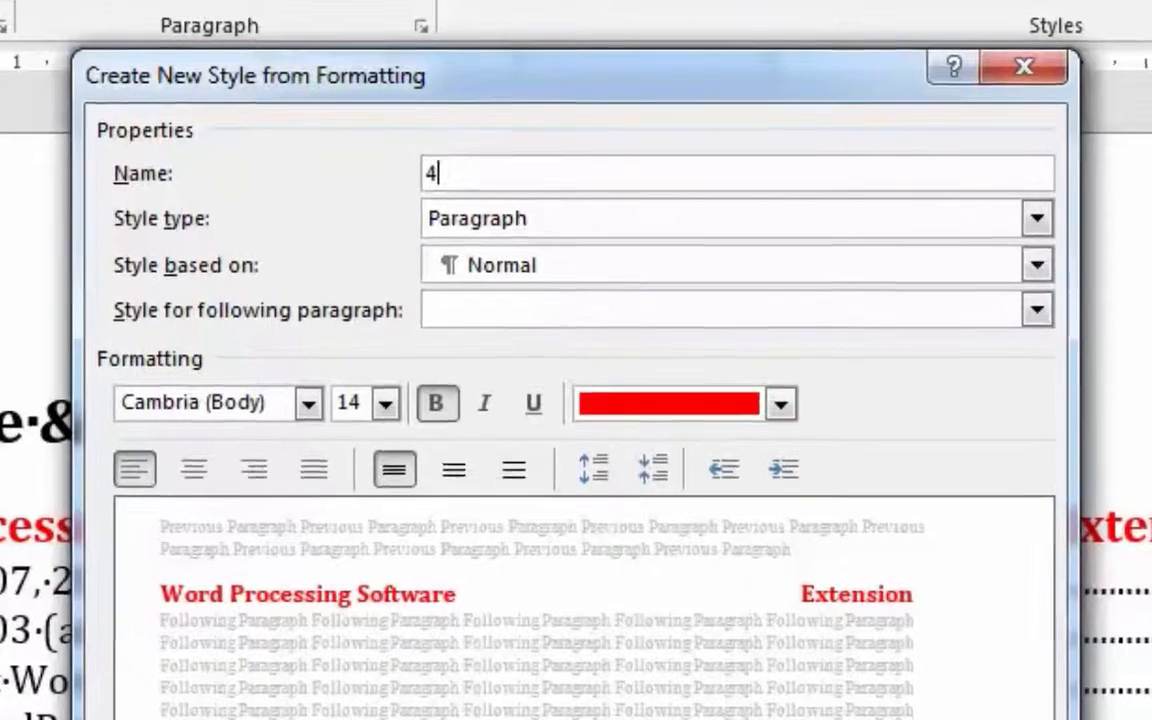
pyautogui.write(' Red ')
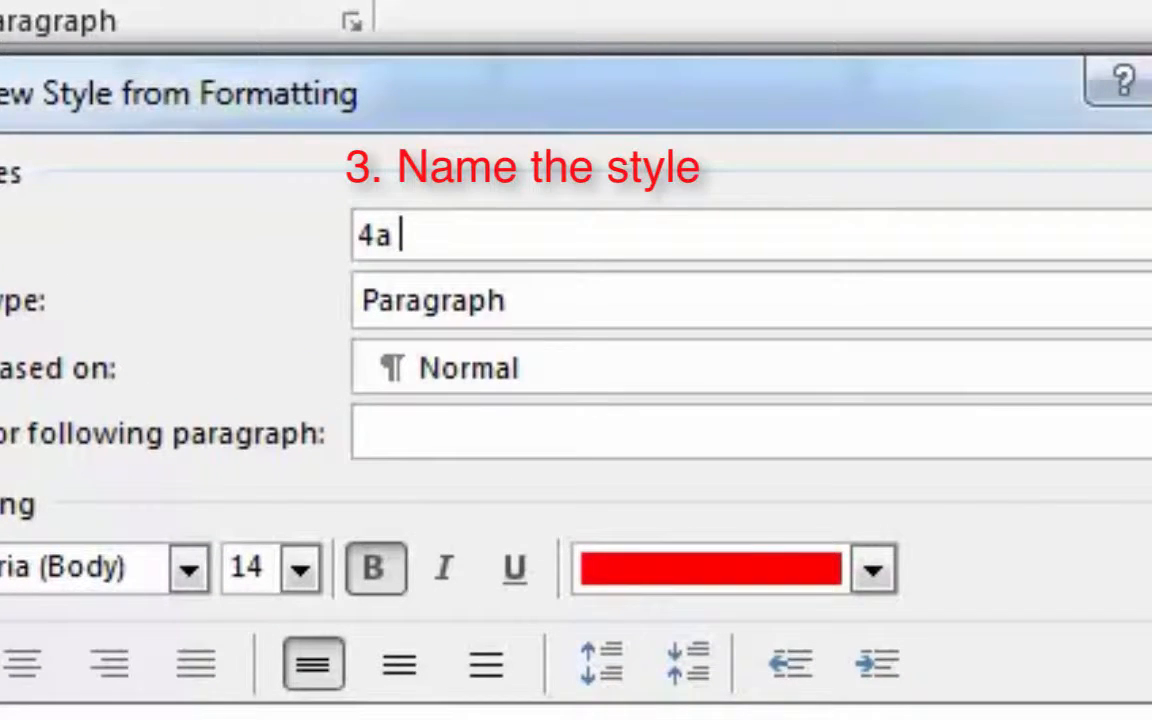
pyautogui.write('Category')
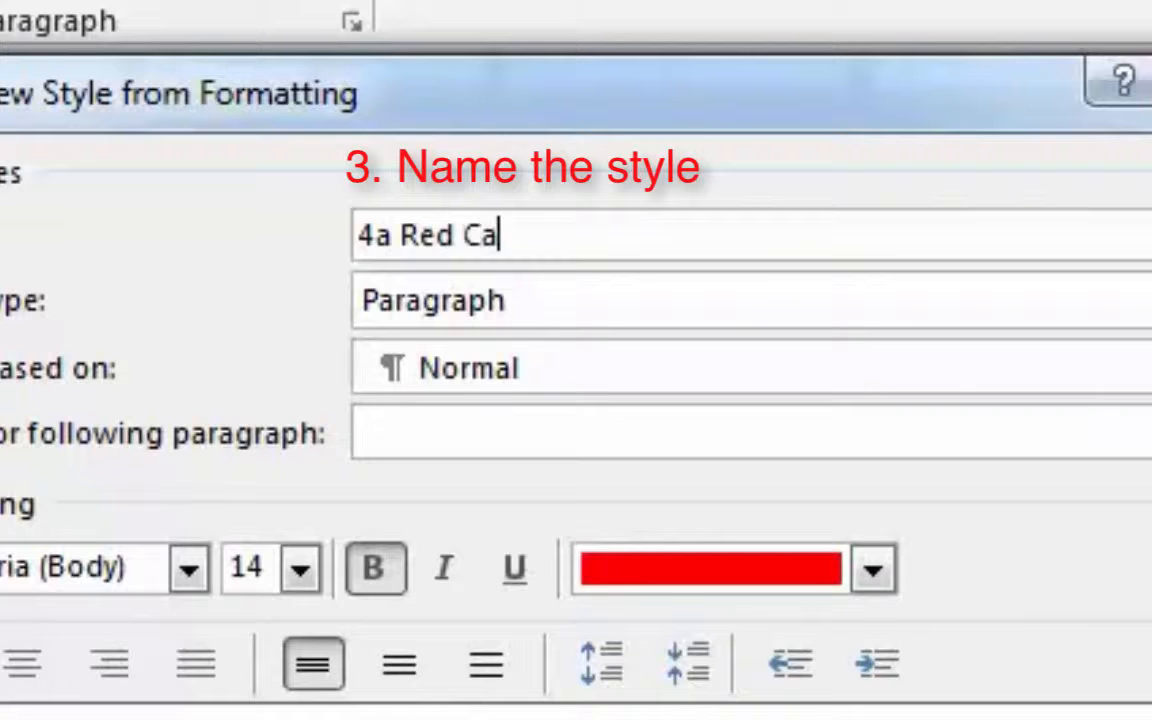
pyautogui.write(' Heading')
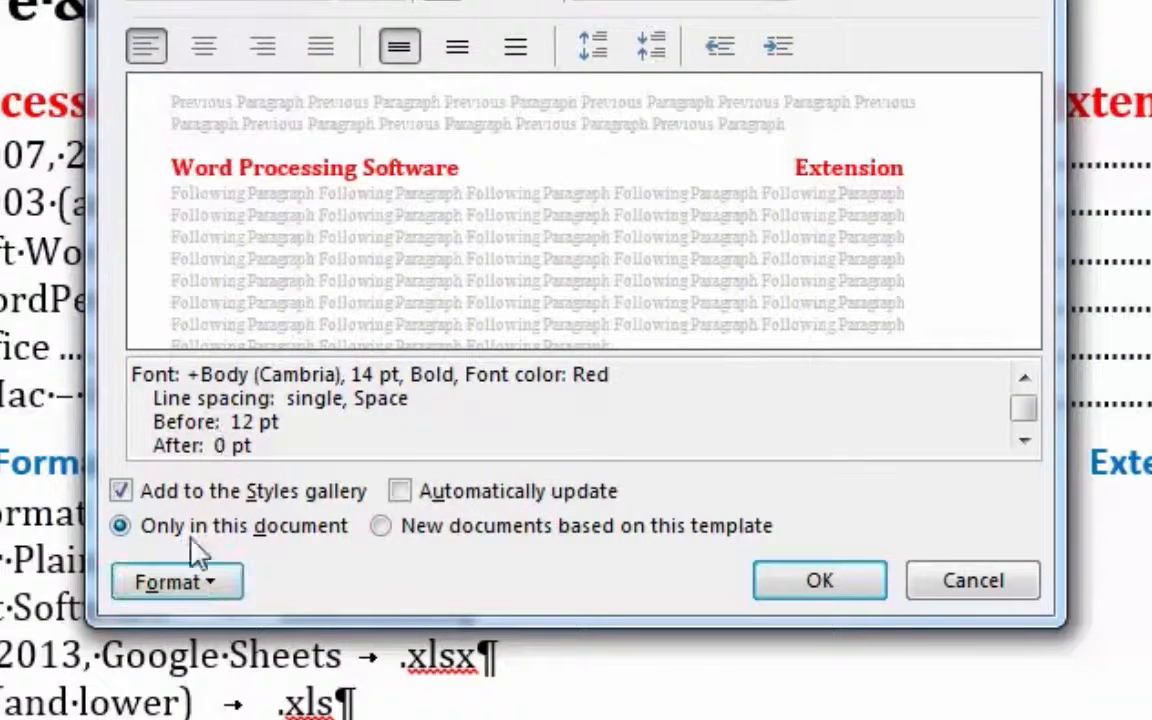
pyautogui.click(818, 585)
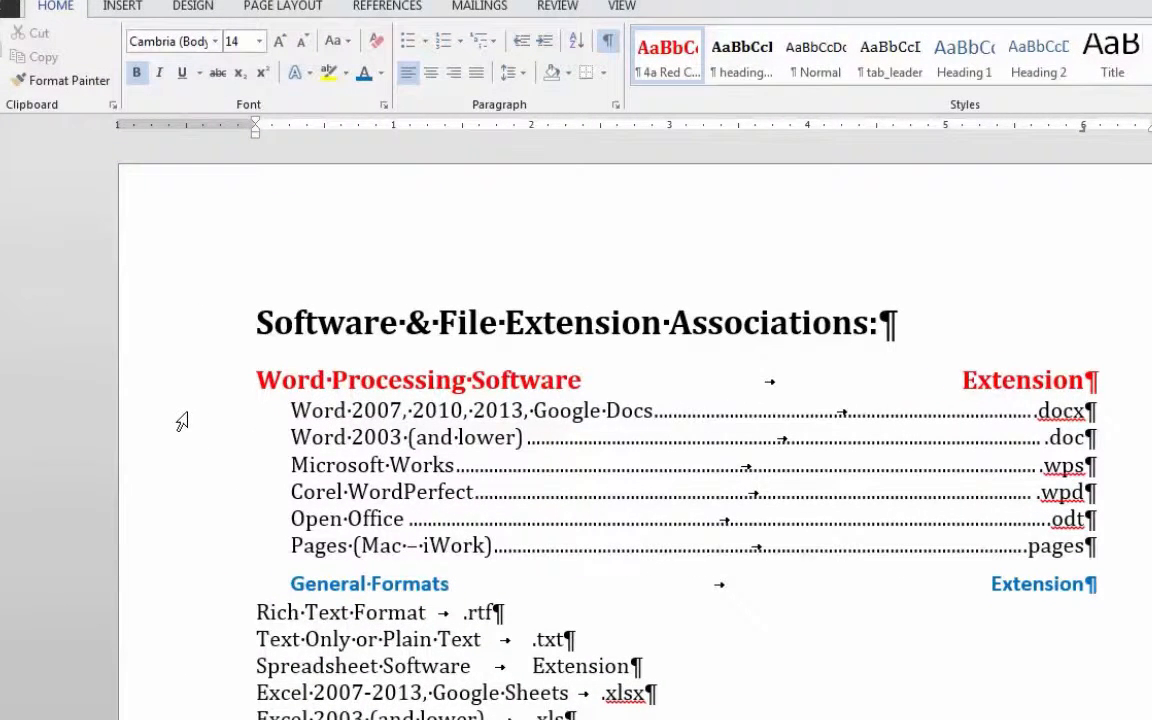
# - Create a paragraph style named "4a Software Extensions" from the formatting of the Word 2007, 2010, 2013, Google Docs line
pyautogui.click(178, 412)
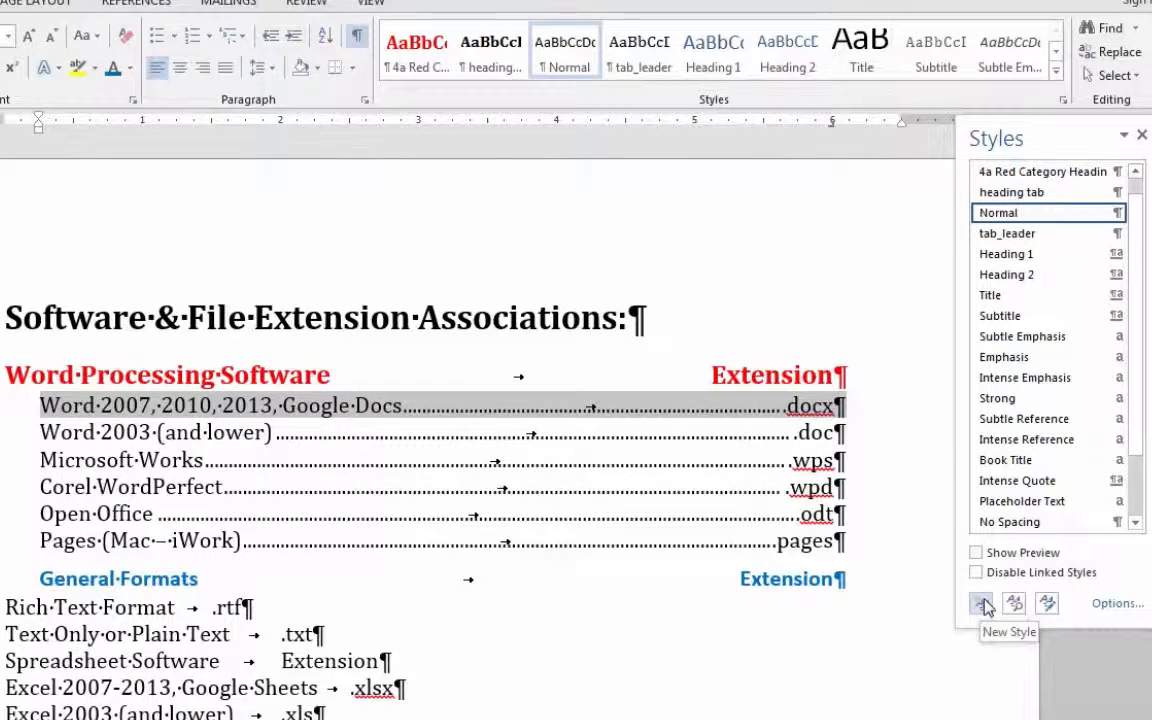
pyautogui.click(985, 607)
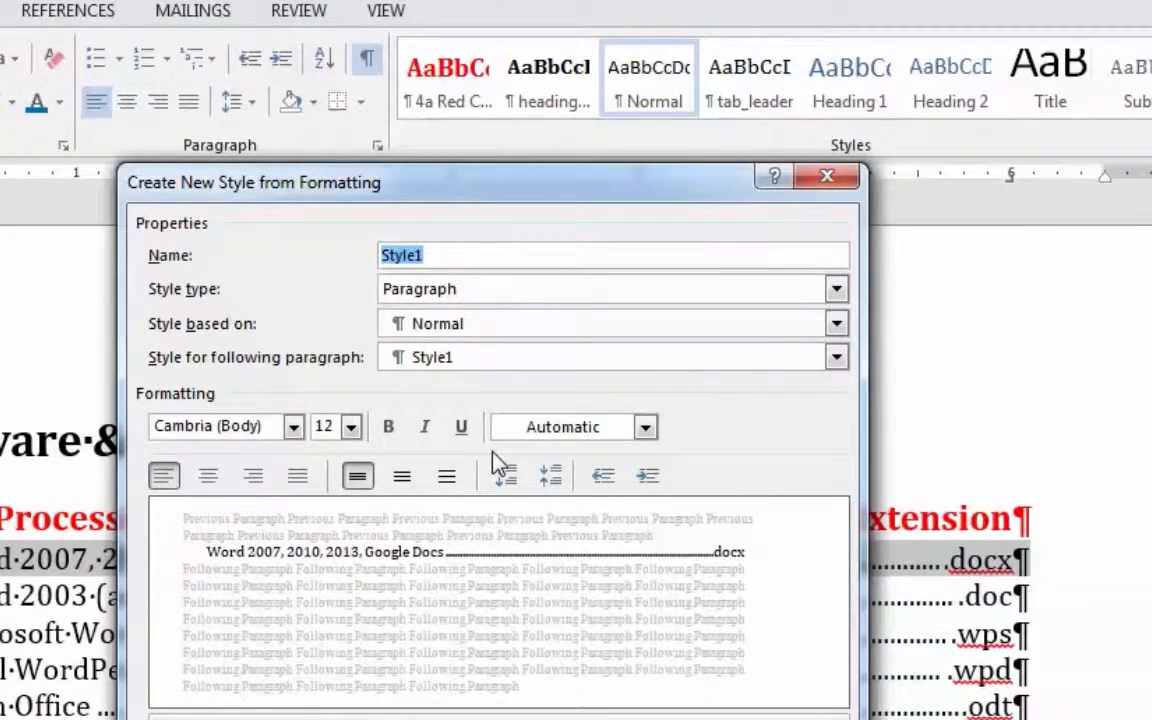
pyautogui.write('4a')
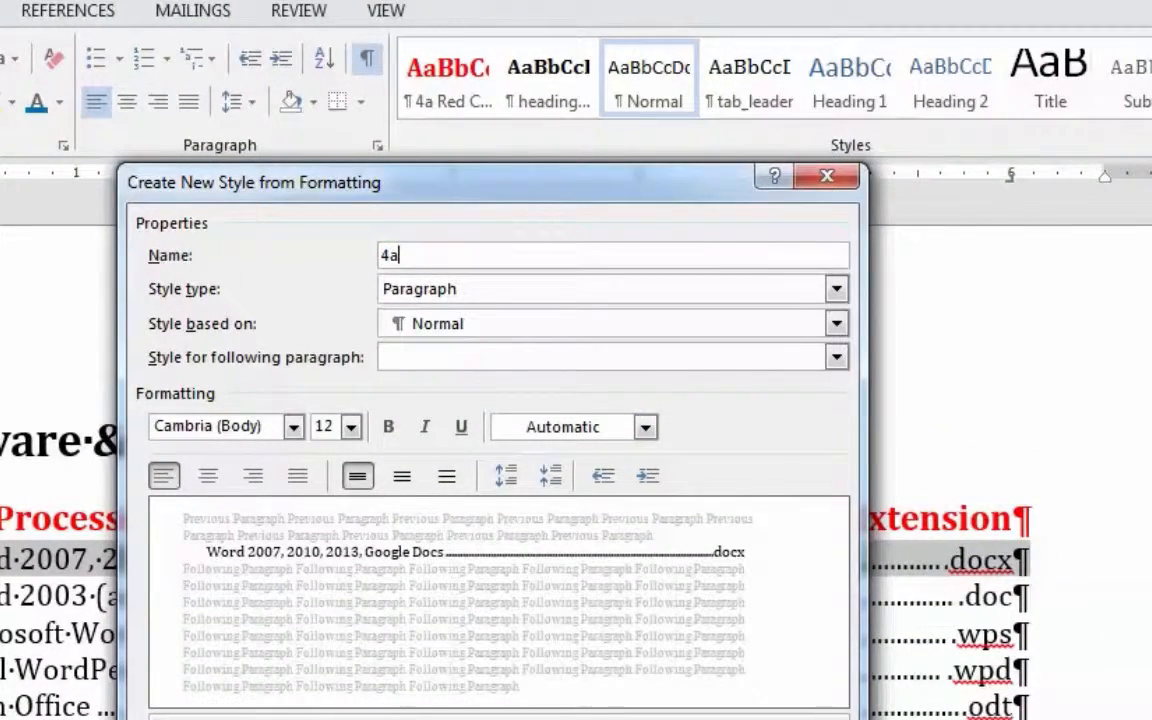
pyautogui.write(' Software Extensions')
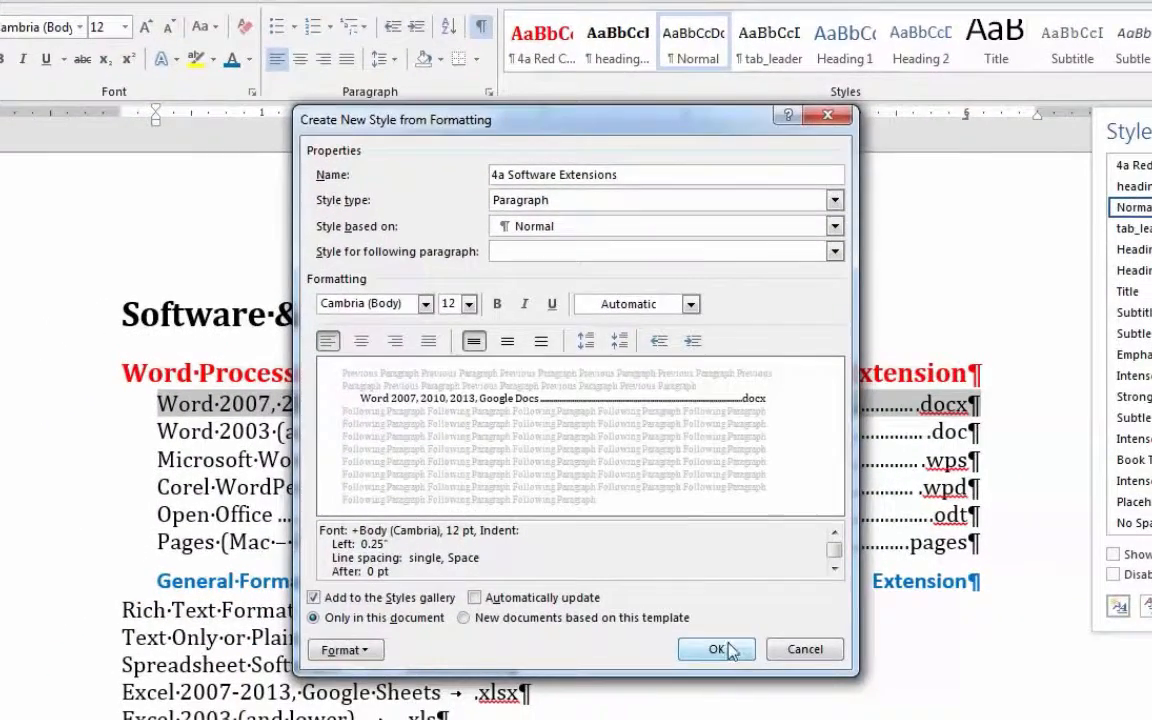
pyautogui.click(717, 650)
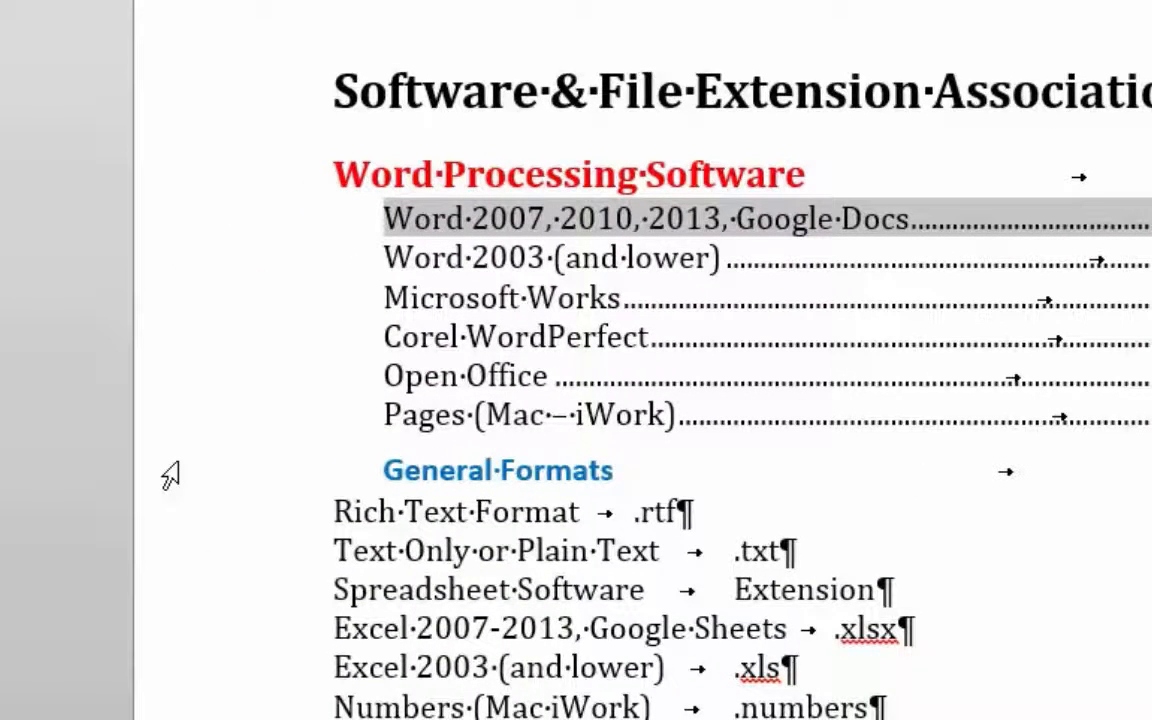
# - Create a paragraph style named "4a Blue General Formats" from the formatting of the blue General Formats heading
pyautogui.click(424, 477)
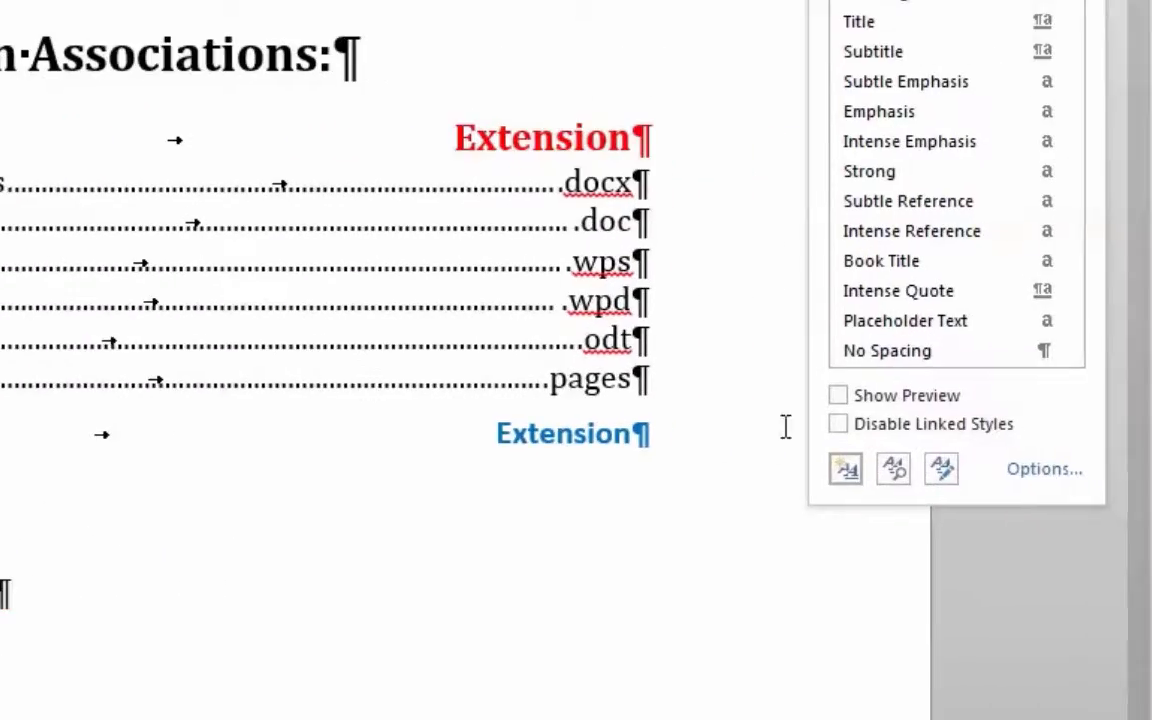
pyautogui.click(875, 485)
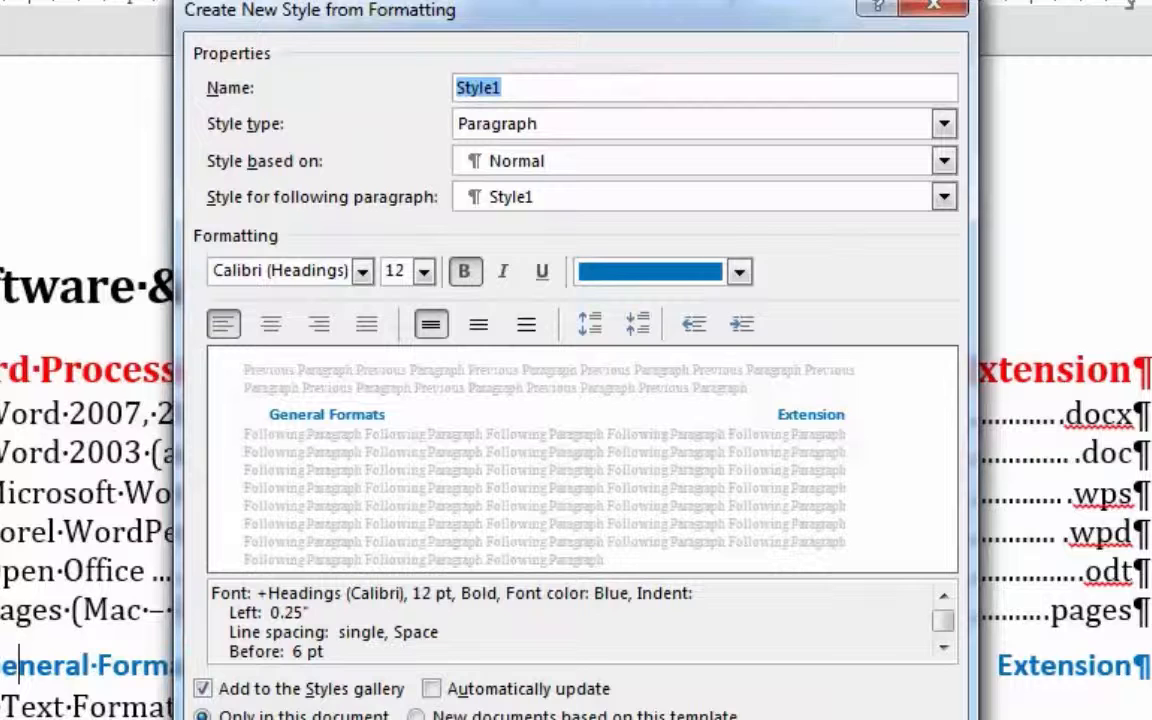
pyautogui.write('4a')
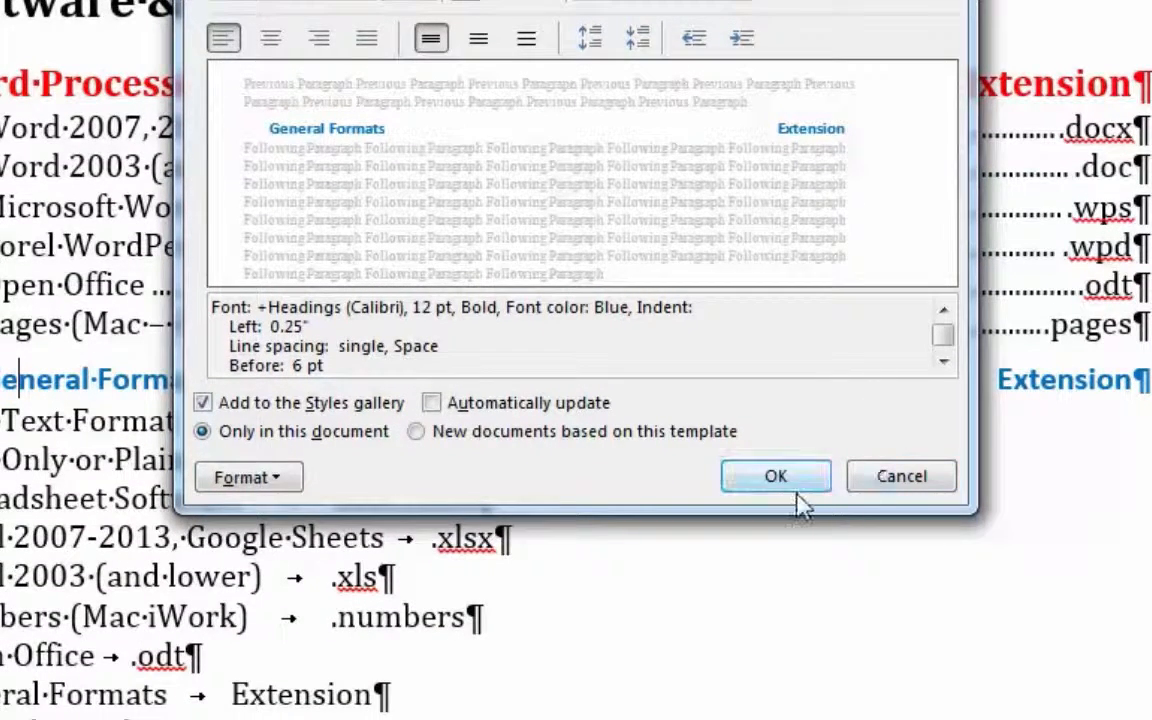
pyautogui.click(790, 484)
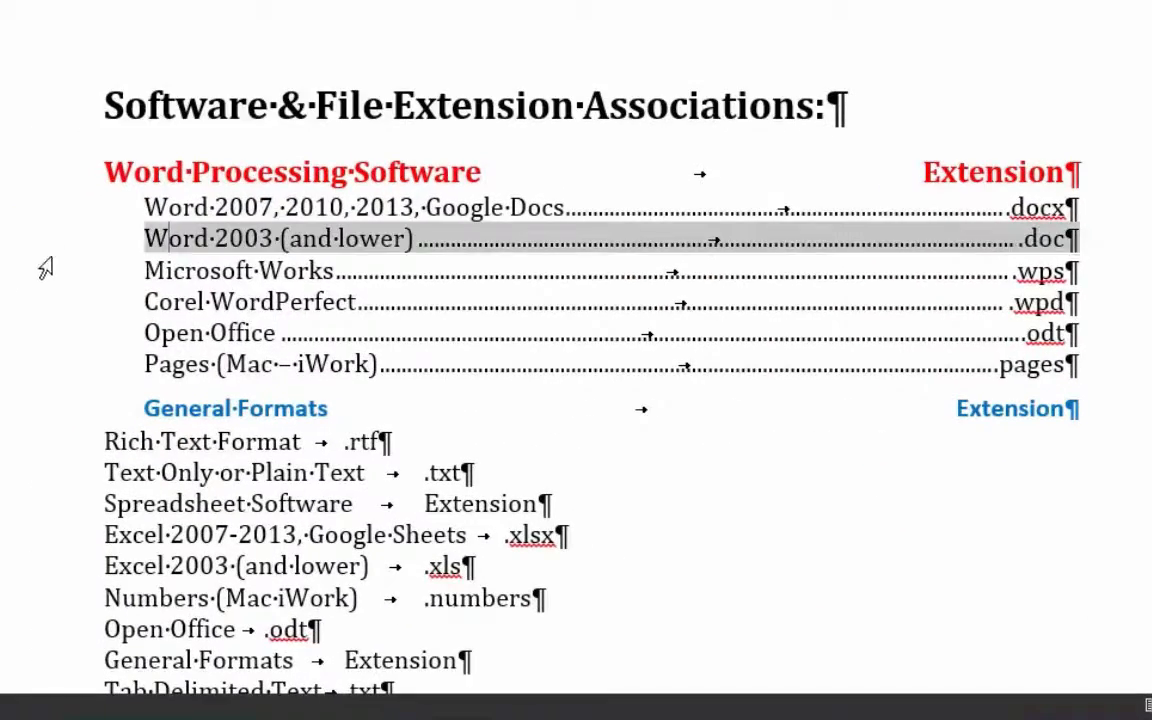
# - Apply the 4a Software Extensions style to the lines from Word 2003 through Pages and to the Rich Text Format and Plain Text lines
pyautogui.moveTo(40, 240); pyautogui.dragTo(18, 368)
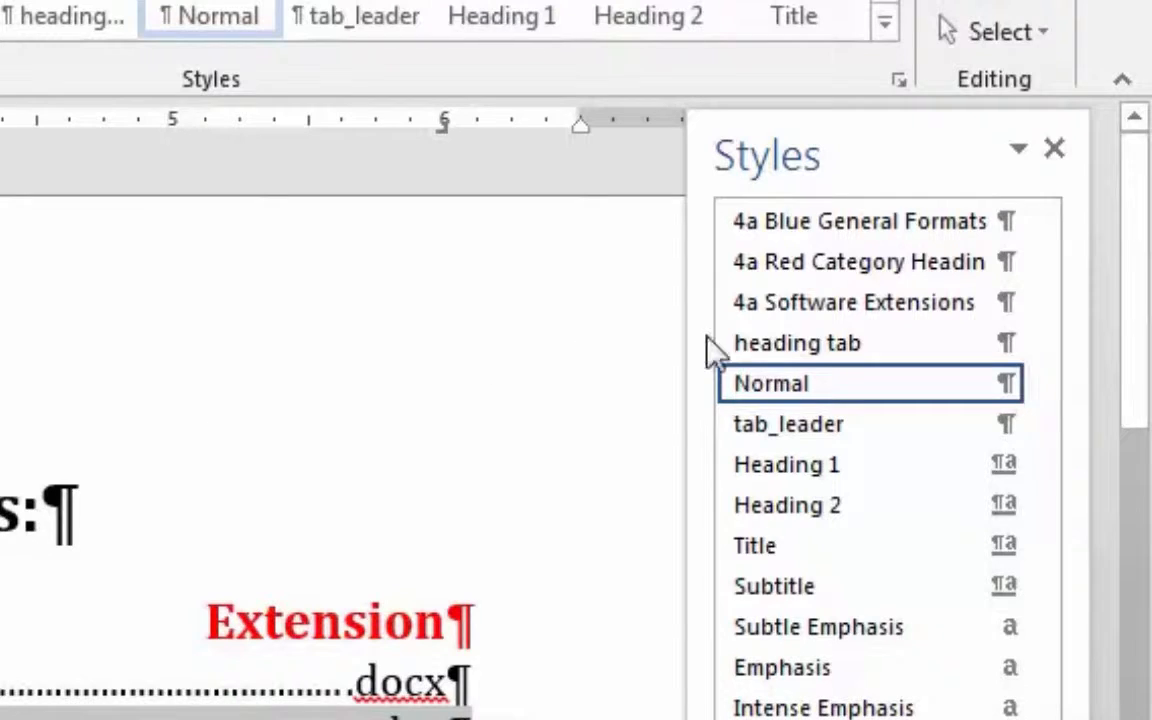
pyautogui.click(824, 311)
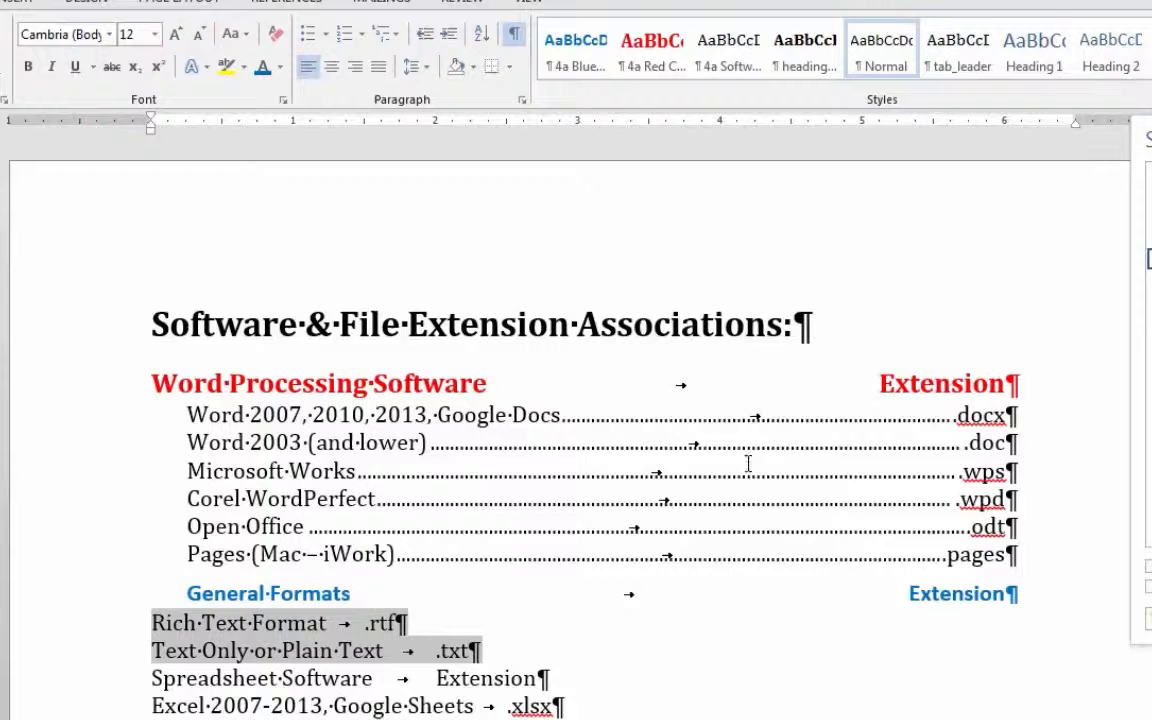
pyautogui.click(733, 52)
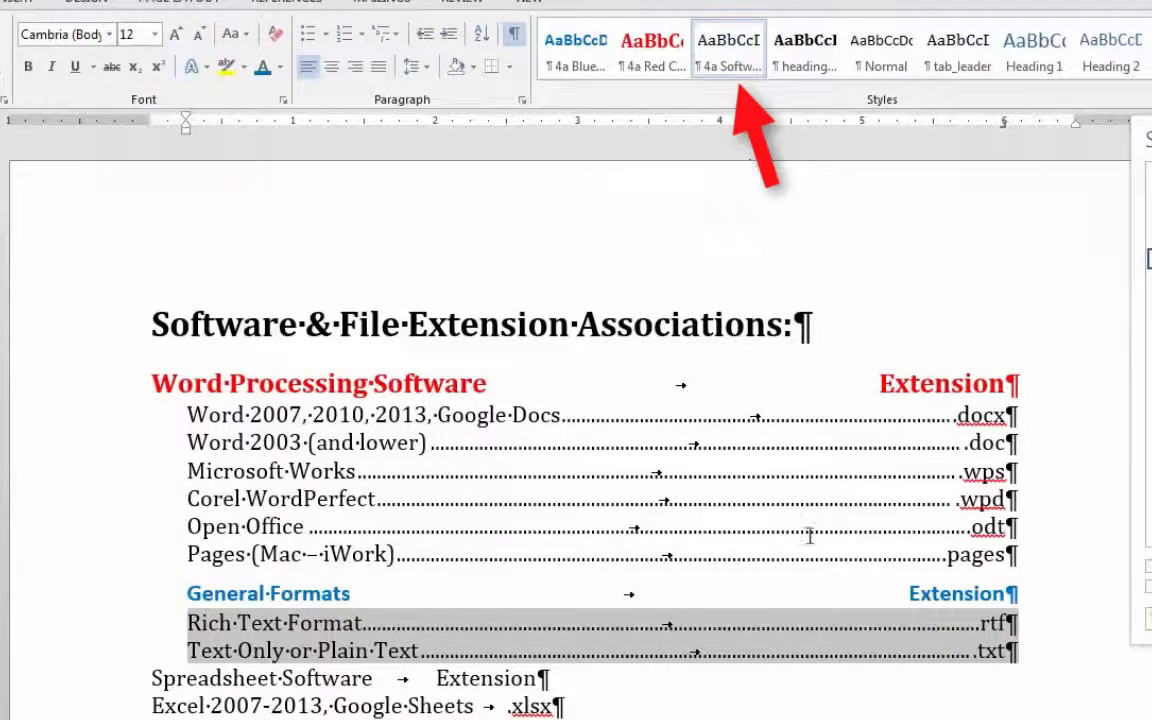
# - Try the 4a Red Category Heading style on the Rich Text Format and Plain Text lines, and reapply 4a Software Extensions
pyautogui.scroll(-5, 818, 697)
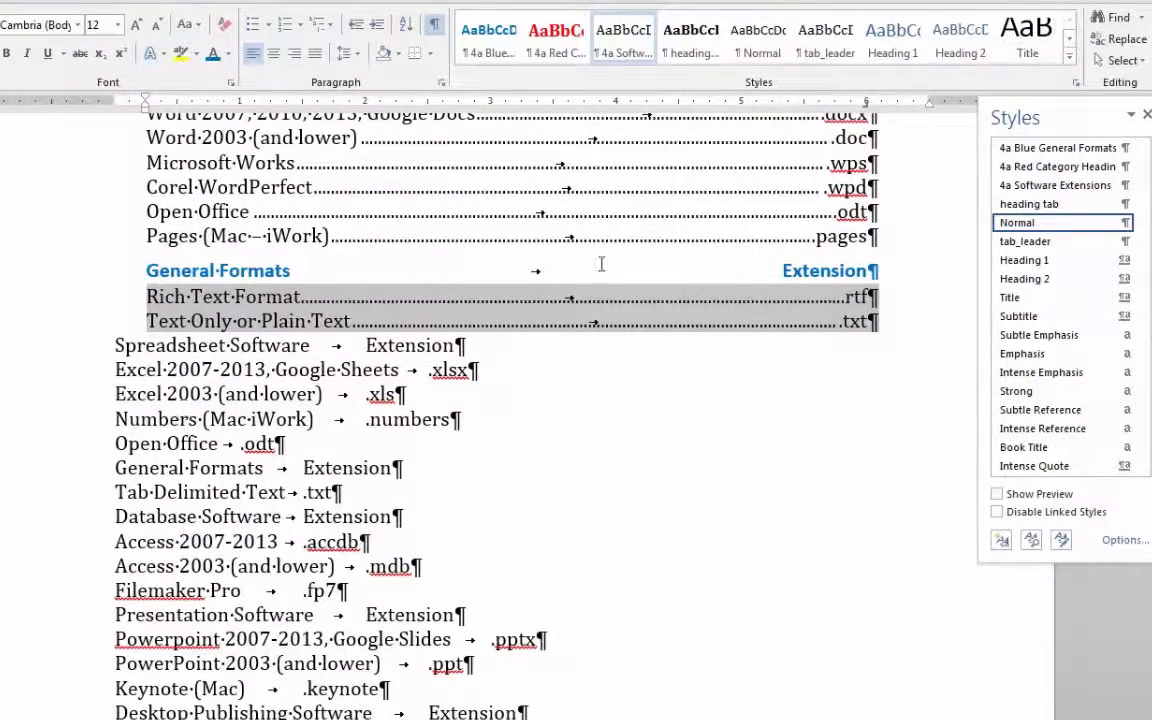
pyautogui.click(1078, 168)
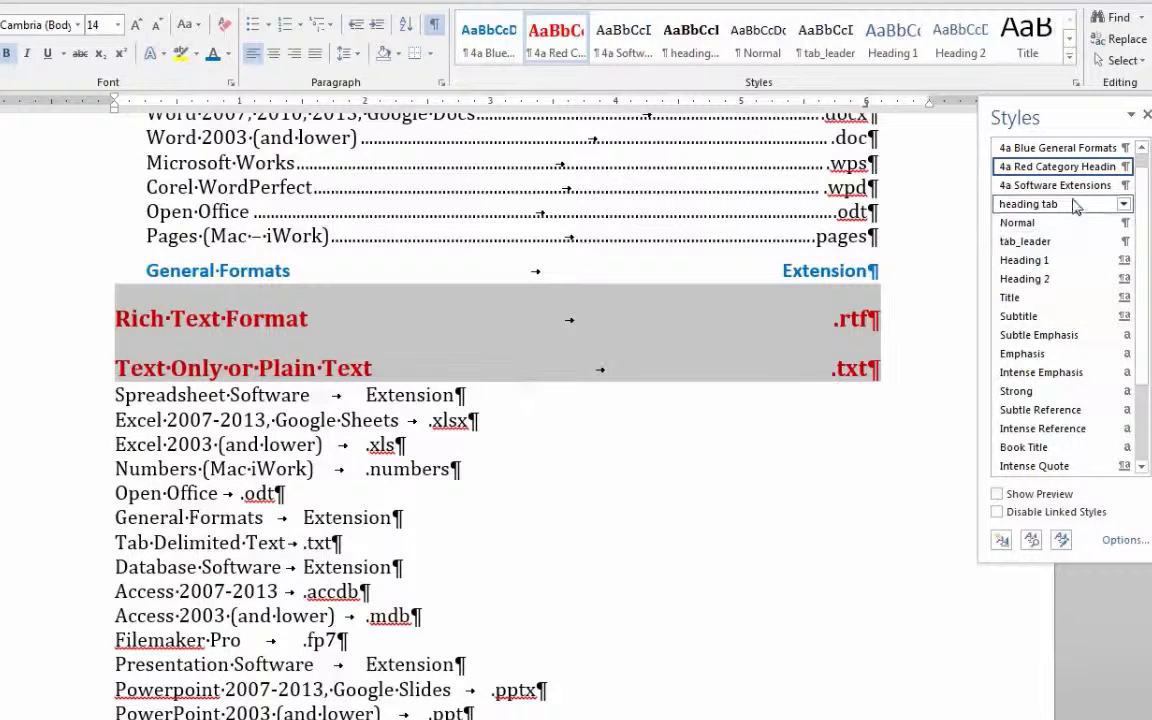
pyautogui.click(1085, 185)
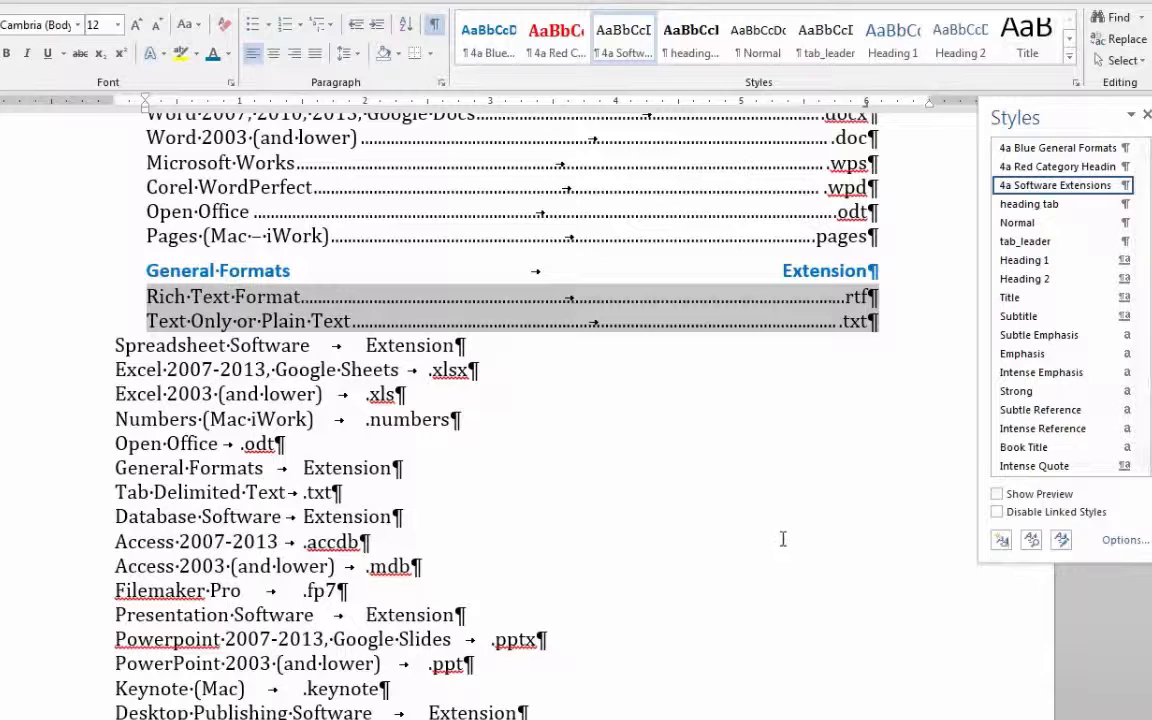
pyautogui.scroll(3, 783, 539)
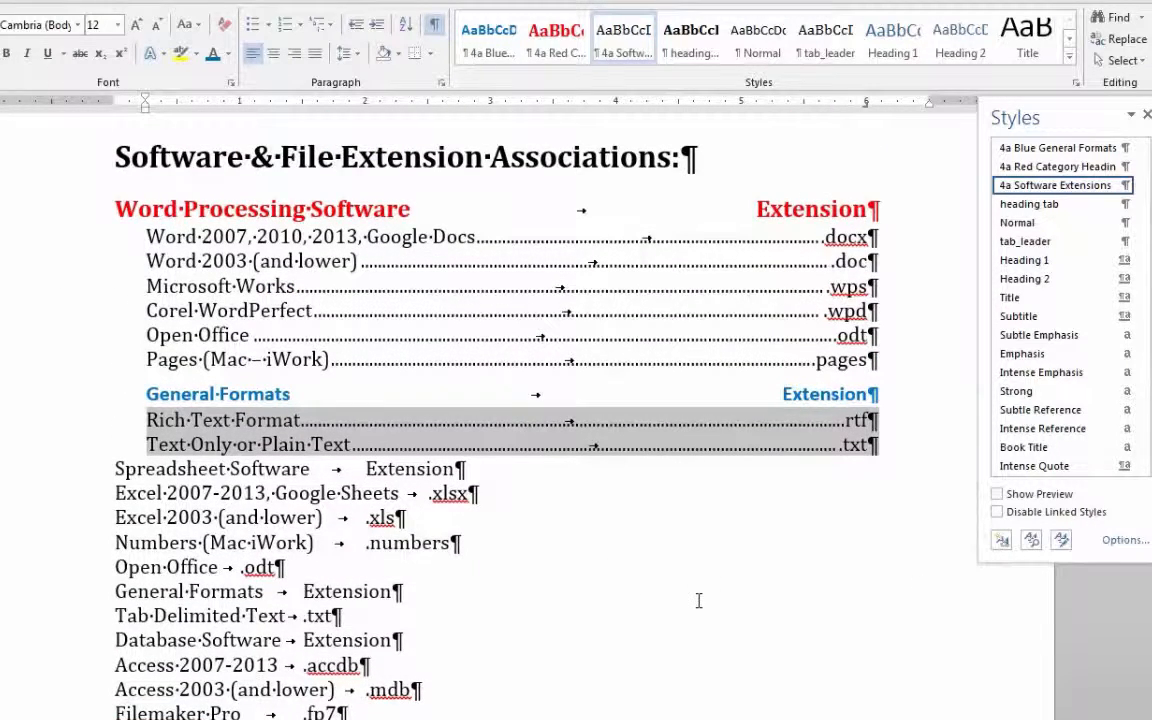
pyautogui.scroll(-3, 698, 600)
pyautogui.scroll(-2, 698, 600)
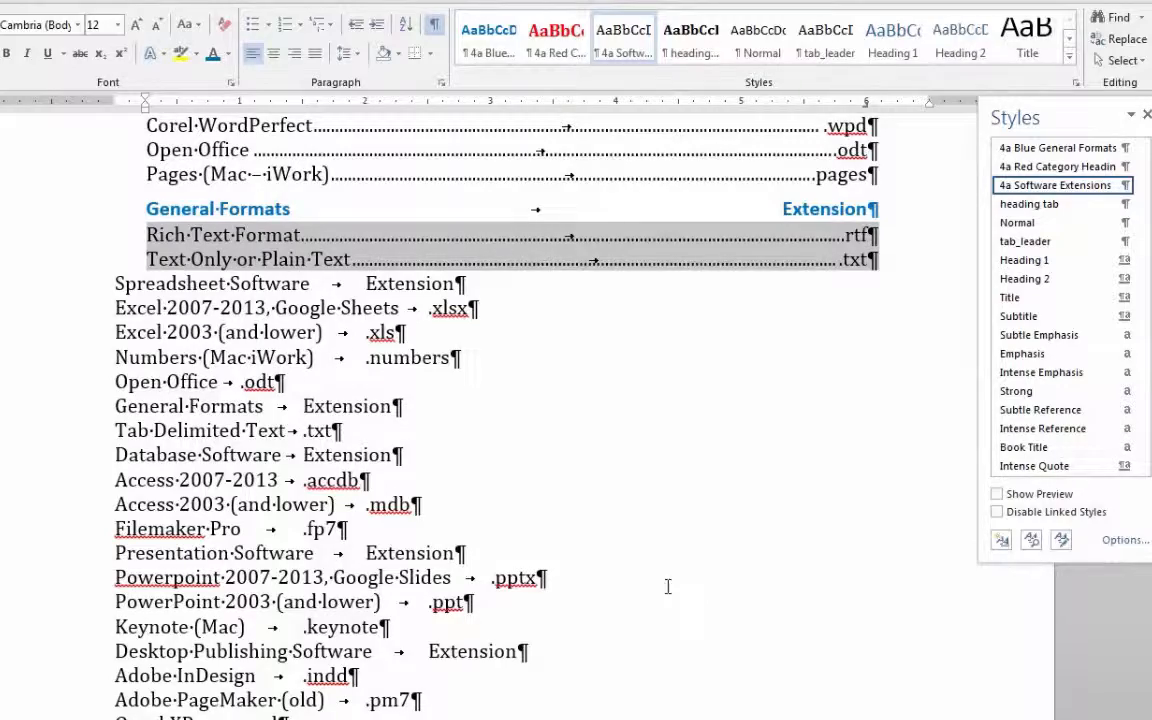
# - Apply 4a Red Category Heading to the Spreadsheet Software line and 4a Software Extensions to the lines from Excel 2007-2013 through Open Office below it
pyautogui.click(30, 285)
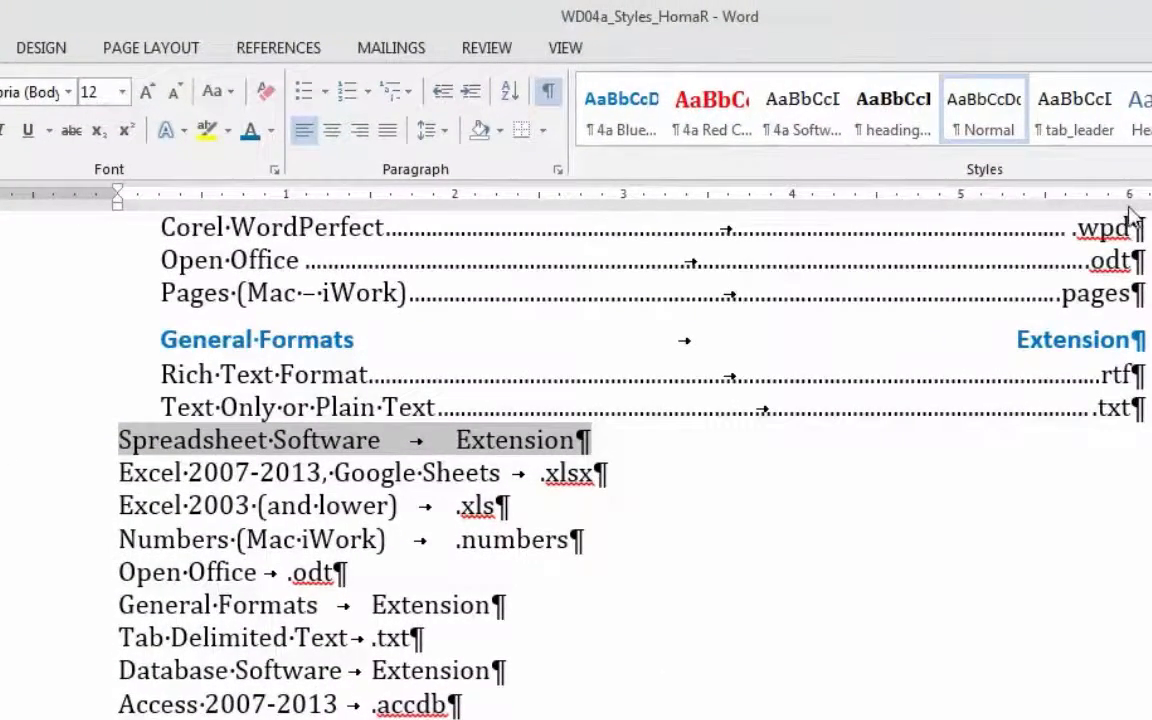
pyautogui.click(712, 105)
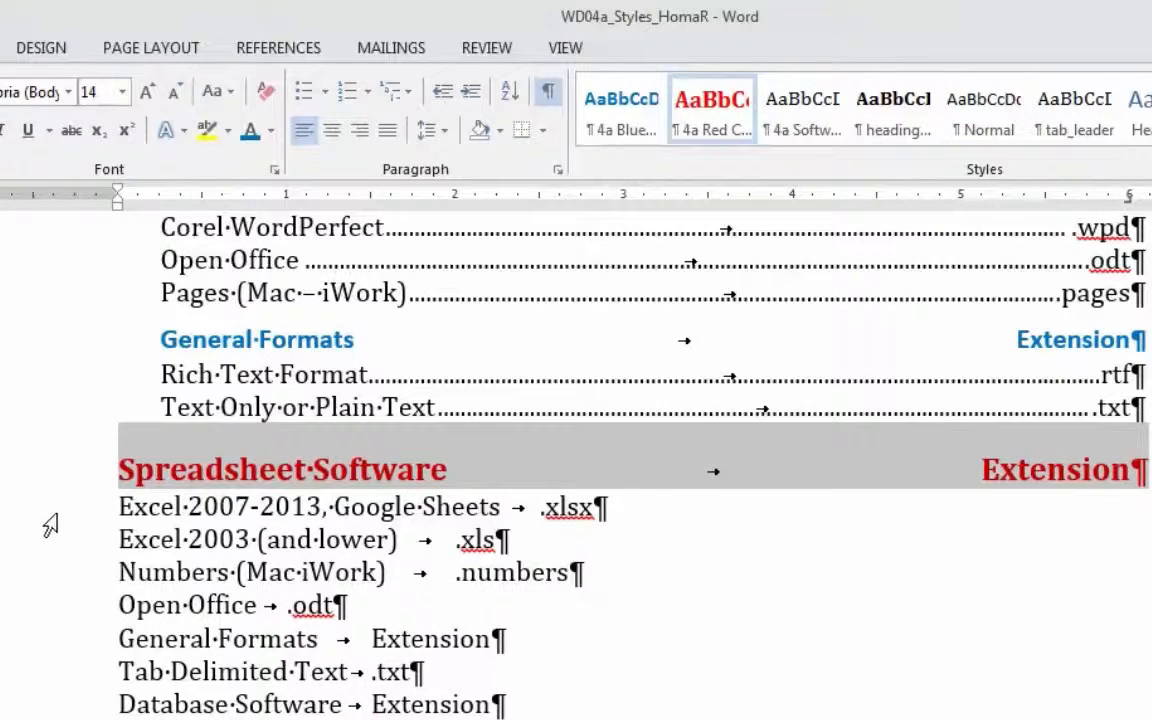
pyautogui.moveTo(44, 498); pyautogui.dragTo(41, 615)
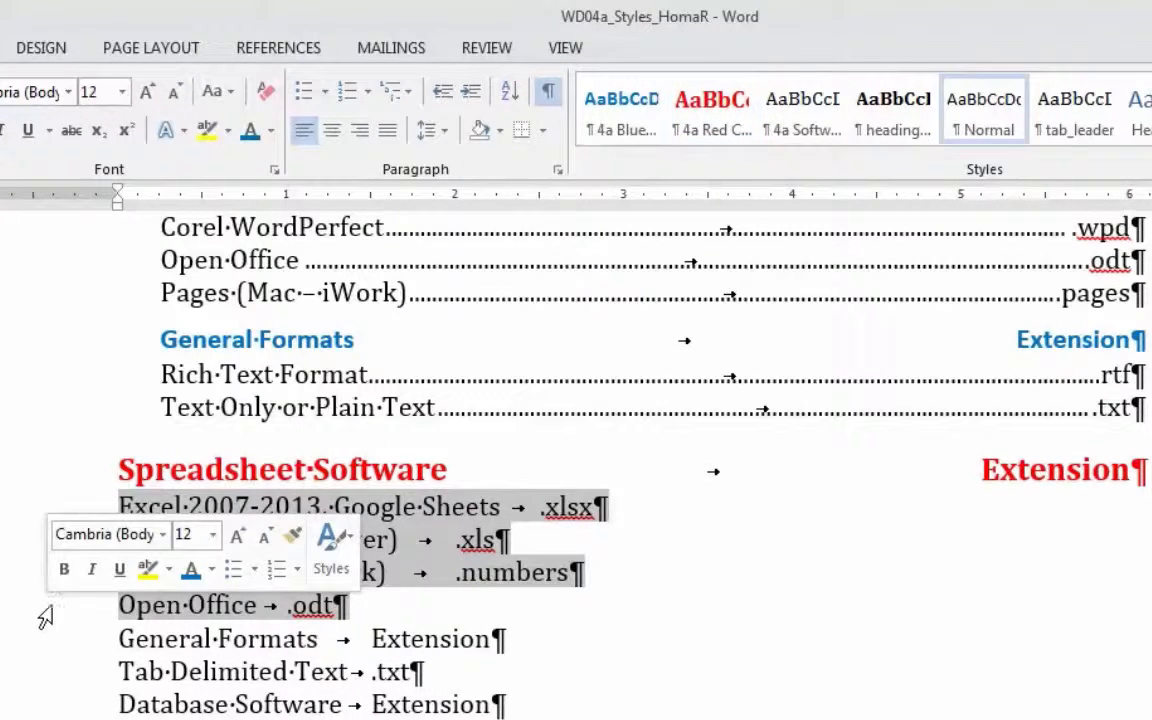
pyautogui.click(808, 118)
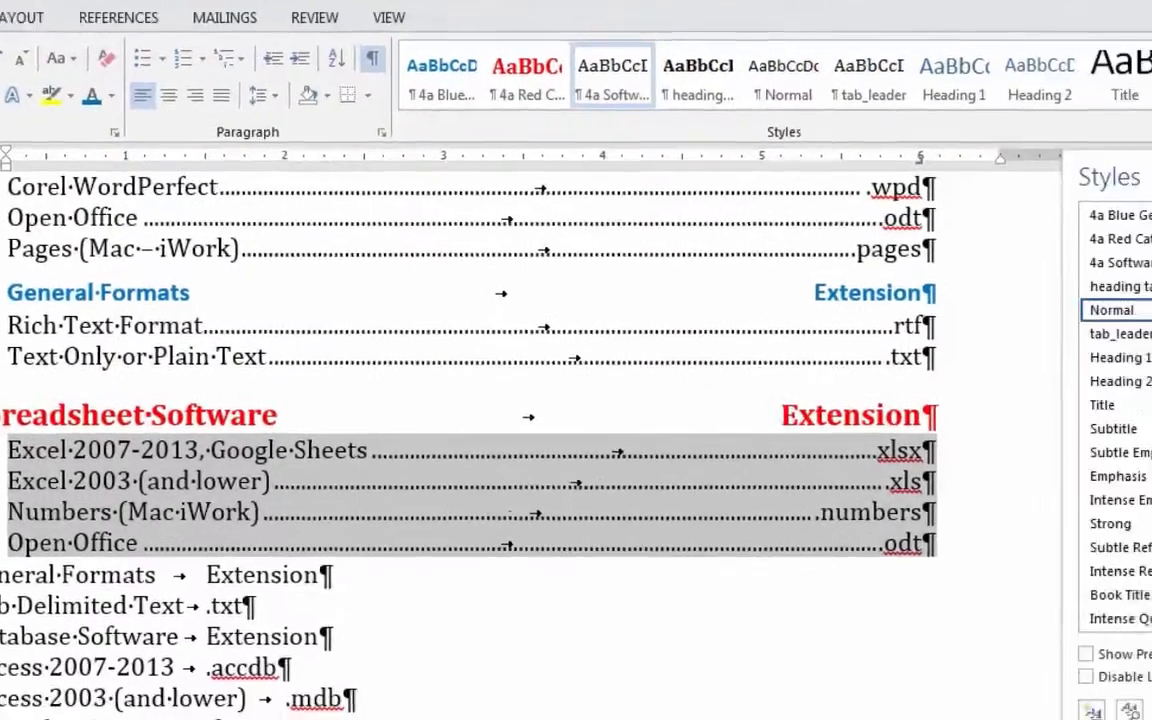
# - In the spreadsheet section, apply 4a Blue General Formats to the General Formats line and 4a Software Extensions to the Tab Delimited Text line
pyautogui.click(60, 639)
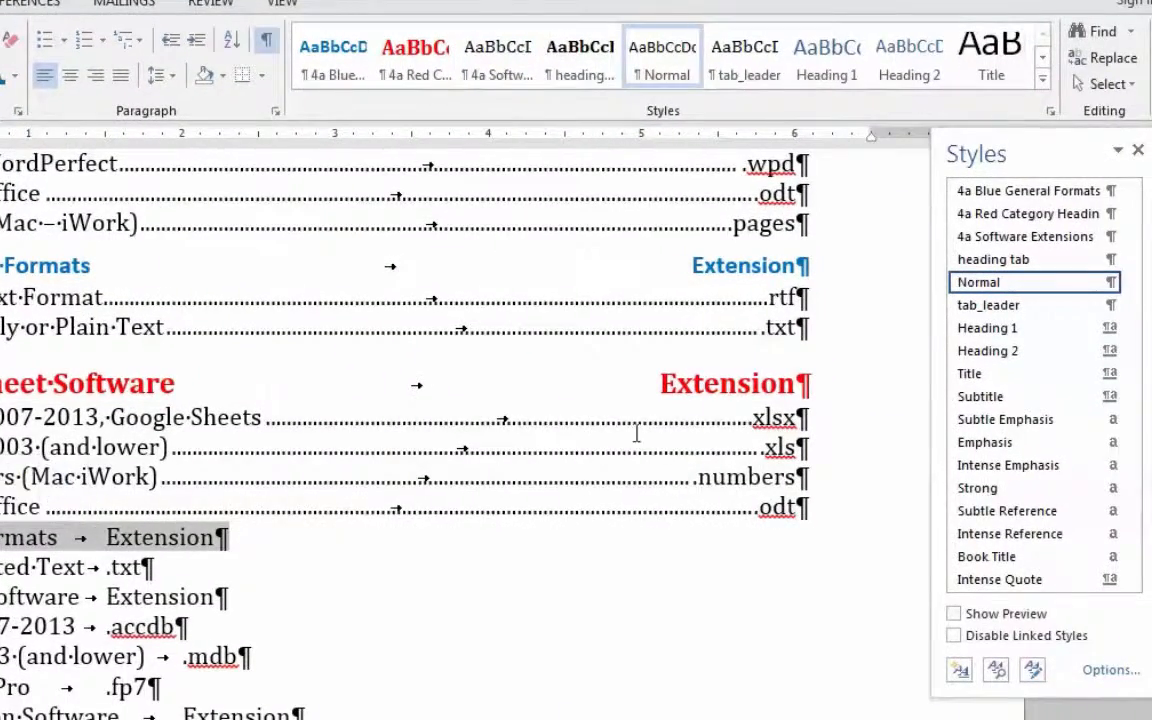
pyautogui.click(1035, 197)
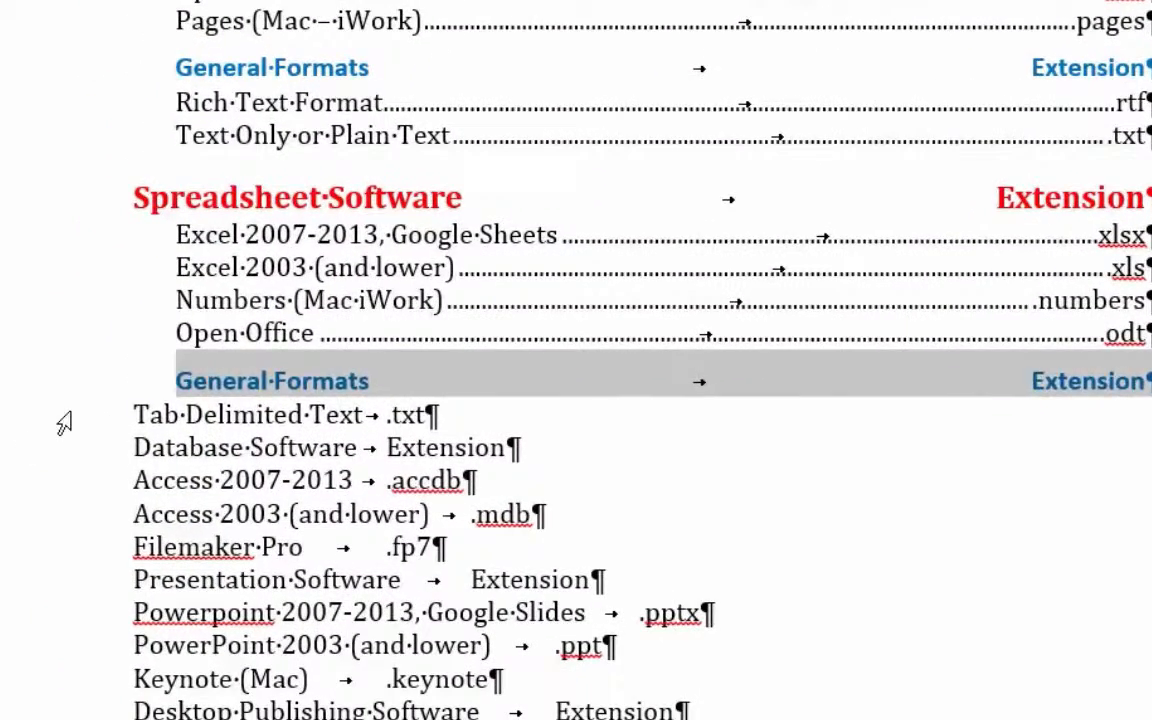
pyautogui.click(63, 423)
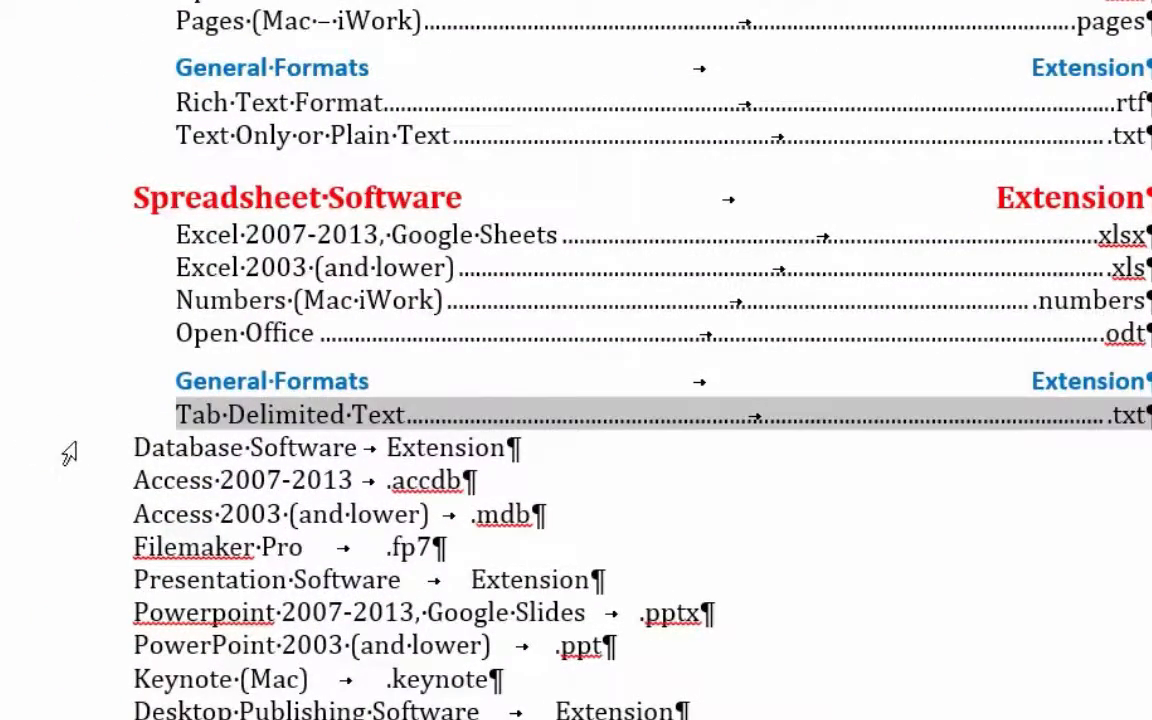
# - Apply the 4a Red Category Heading style to the Database Software line
pyautogui.click(50, 462)
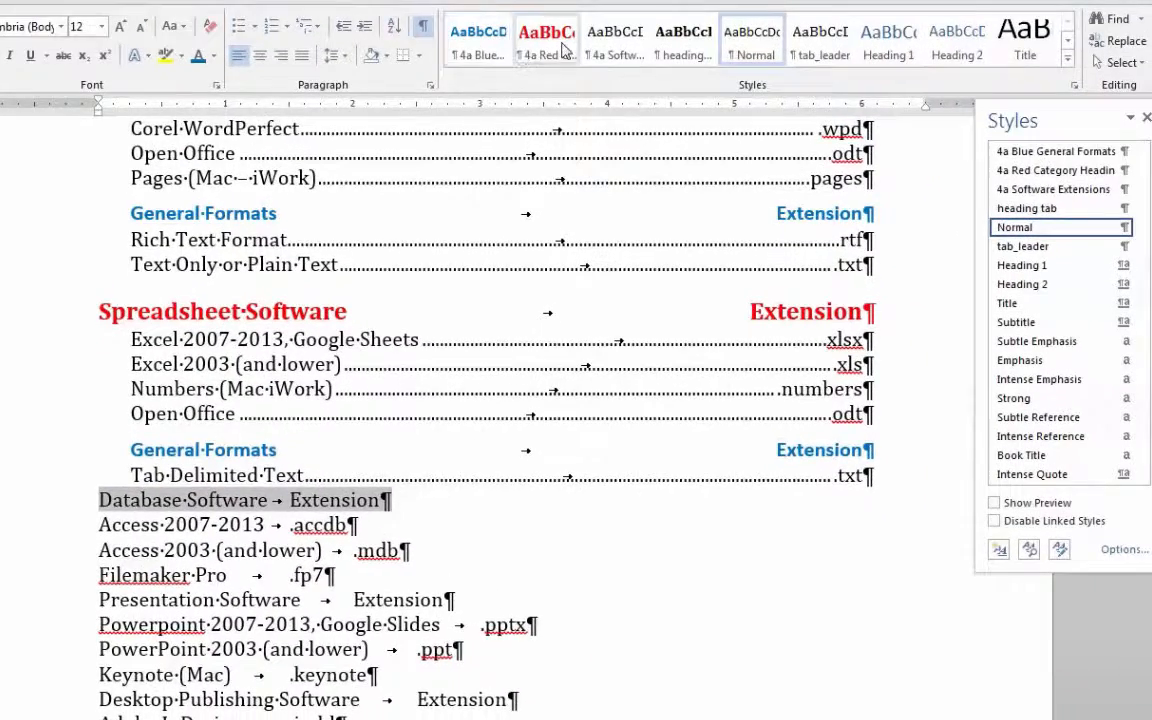
pyautogui.click(563, 48)
pyautogui.scroll(-5, 556, 480)
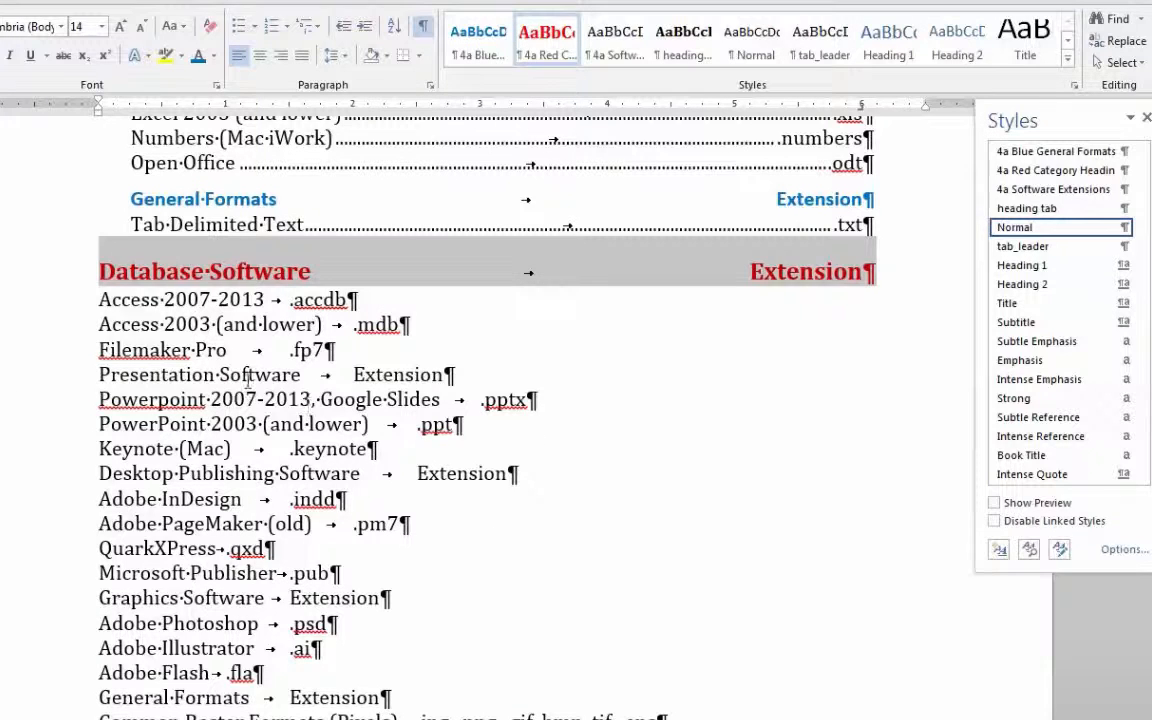
# - Apply the 4a Software Extensions style to all remaining lines from Access 2007-2013 through the end of the document
pyautogui.moveTo(50, 300); pyautogui.dragTo(581, 329)
pyautogui.scroll(15, 523, 445)
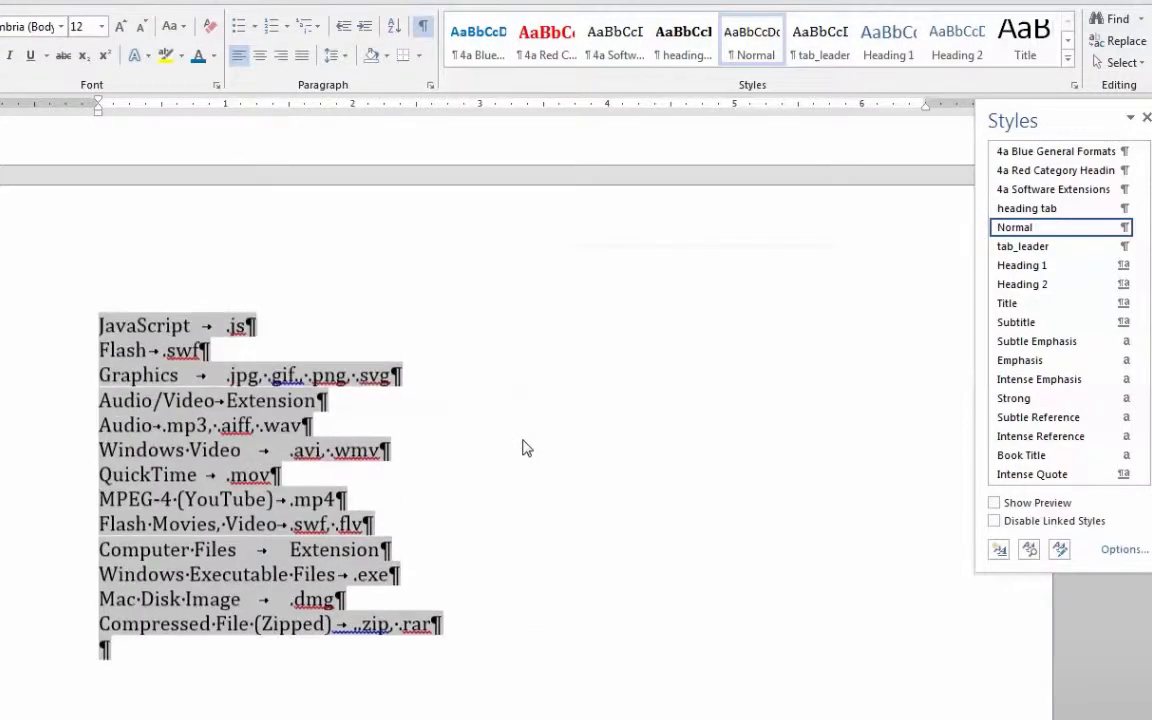
pyautogui.scroll(3, 523, 445)
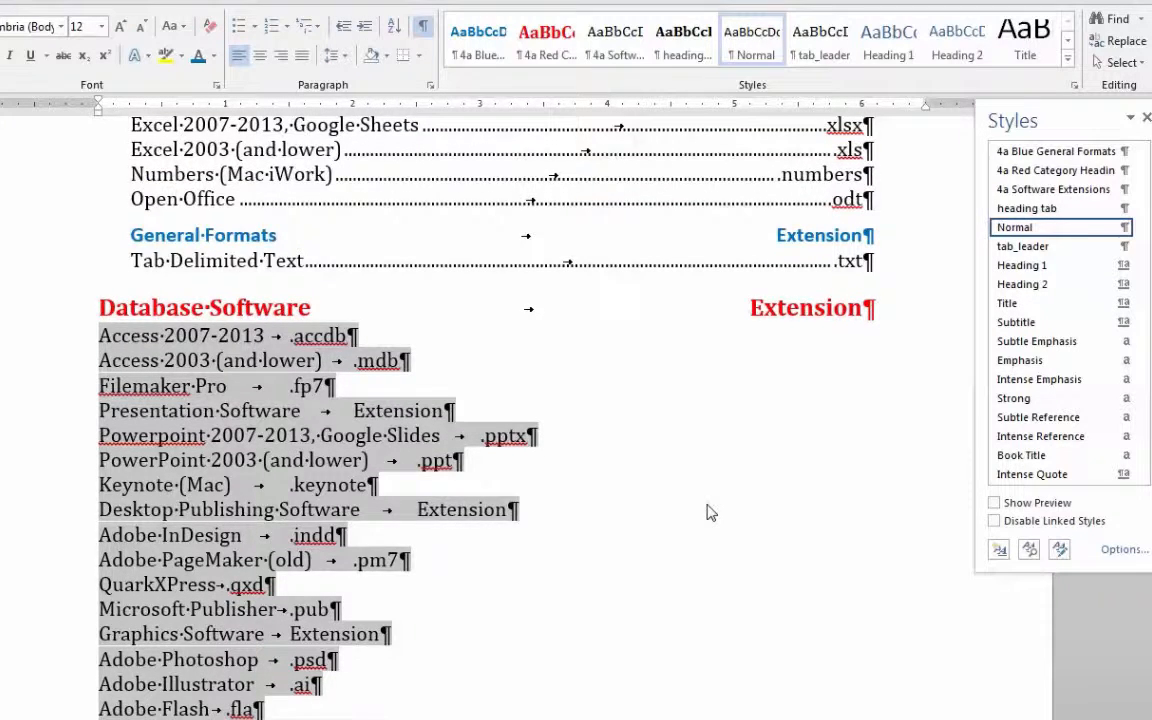
pyautogui.scroll(3, 706, 512)
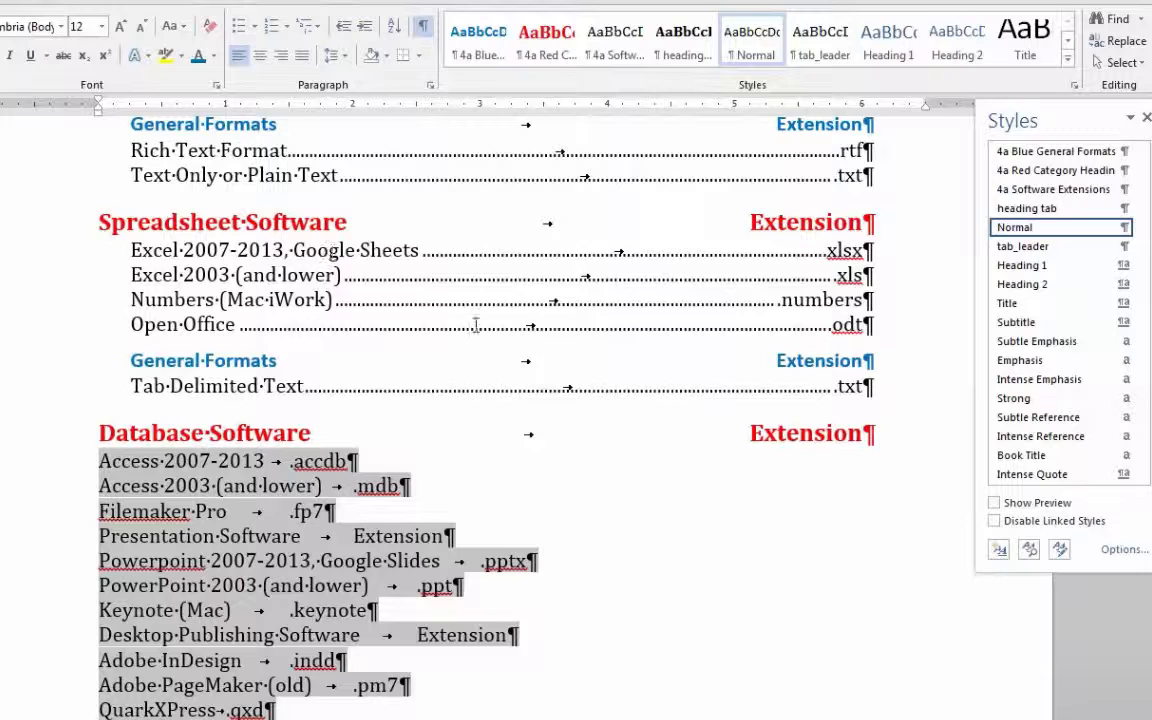
pyautogui.click(615, 40)
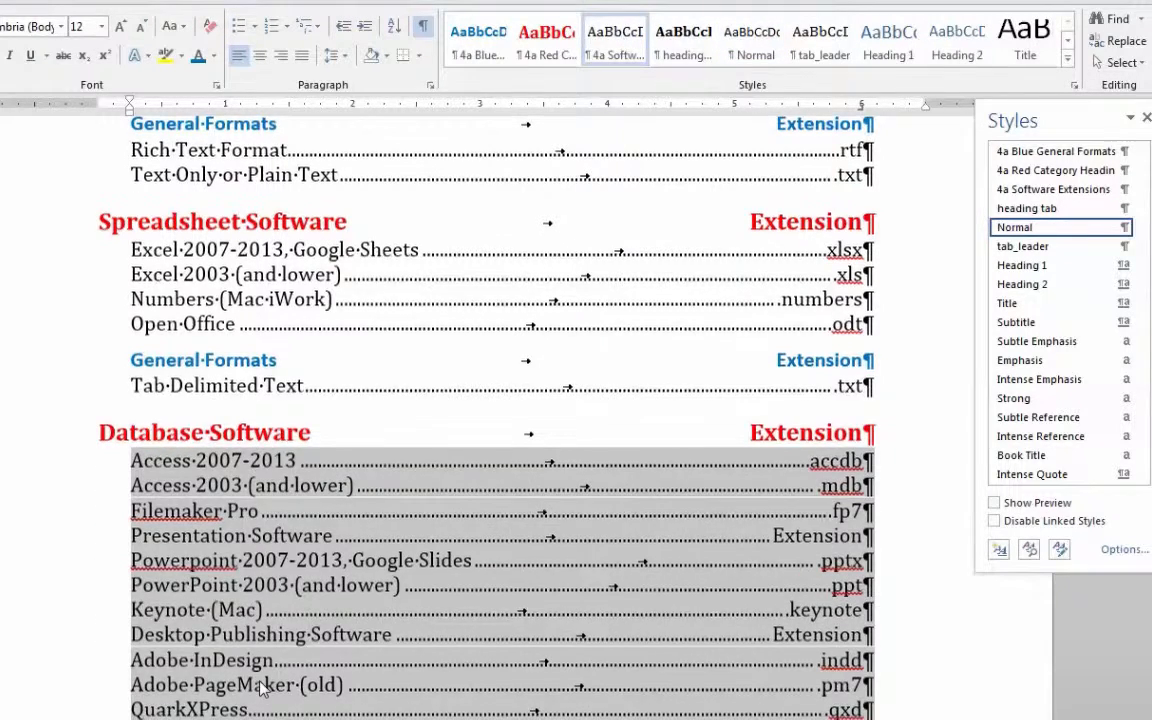
pyautogui.scroll(-7, 262, 688)
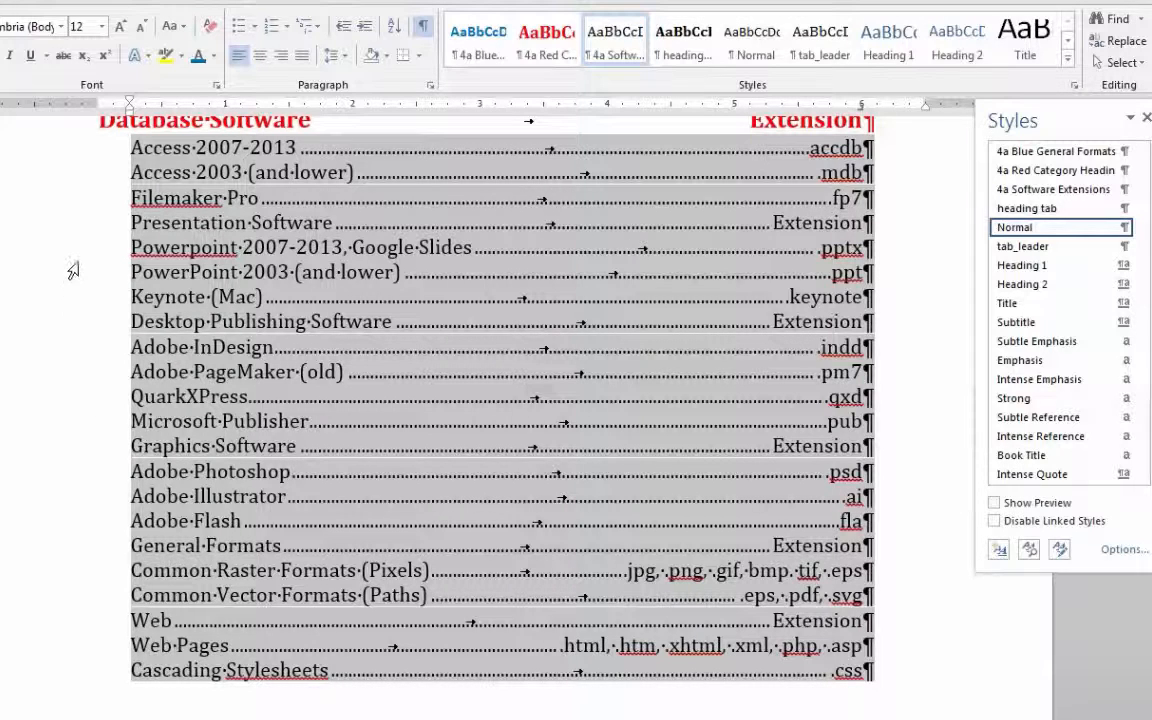
# - Apply the 4a Red Category Heading style to the Presentation Software, Desktop Publishing Software and Graphics Software lines
pyautogui.click(64, 222)
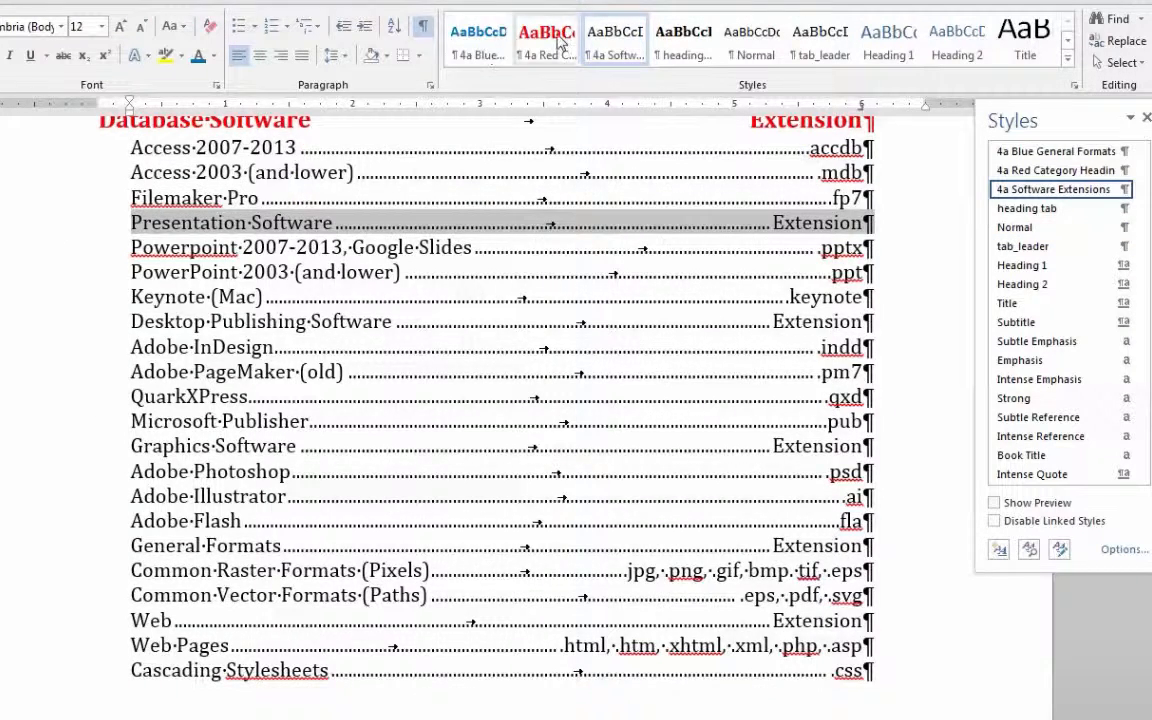
pyautogui.click(560, 40)
pyautogui.click(52, 345)
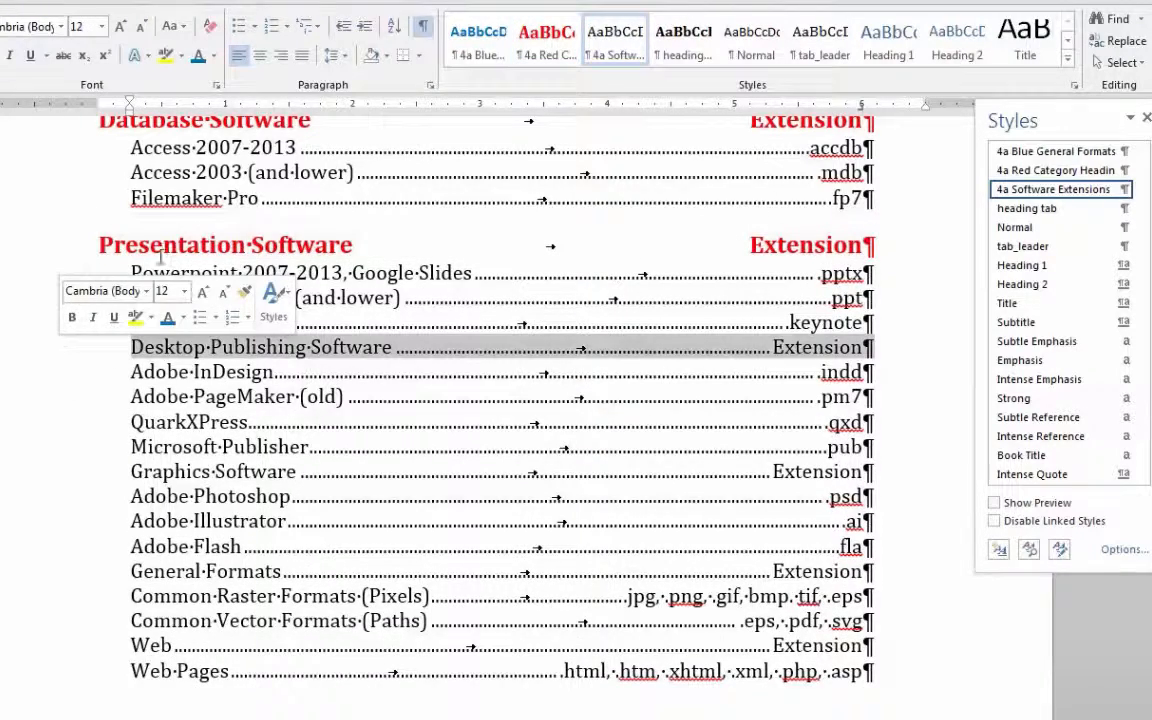
pyautogui.click(546, 40)
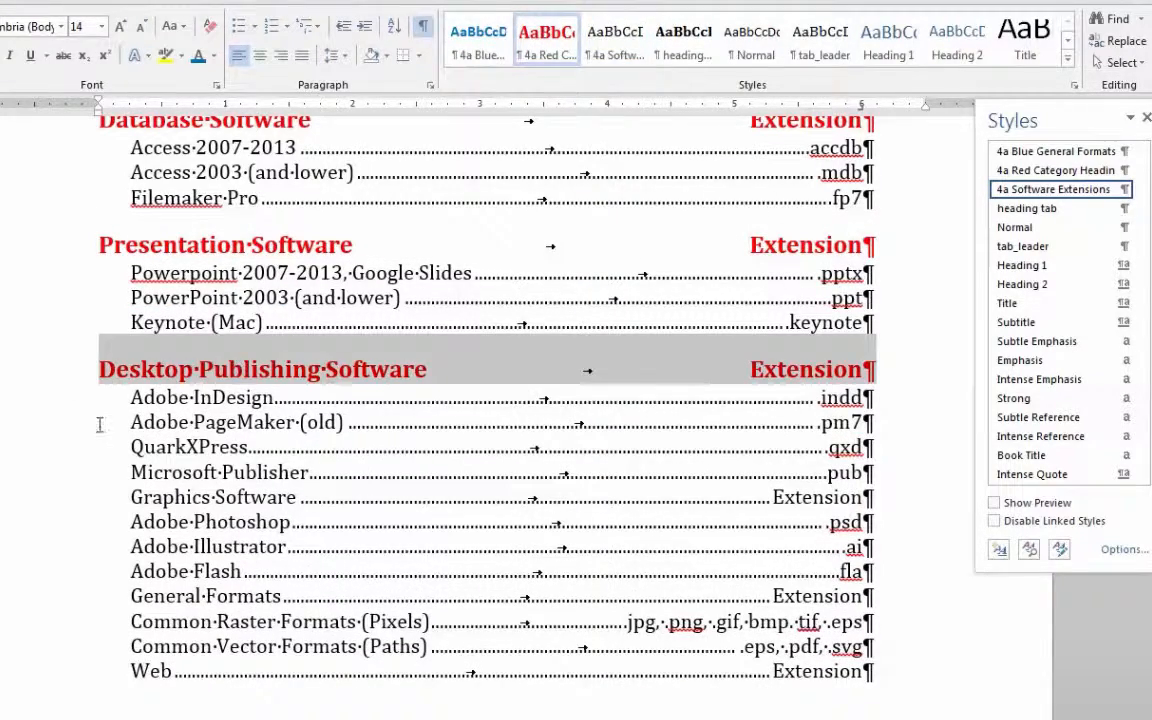
pyautogui.click(13, 519)
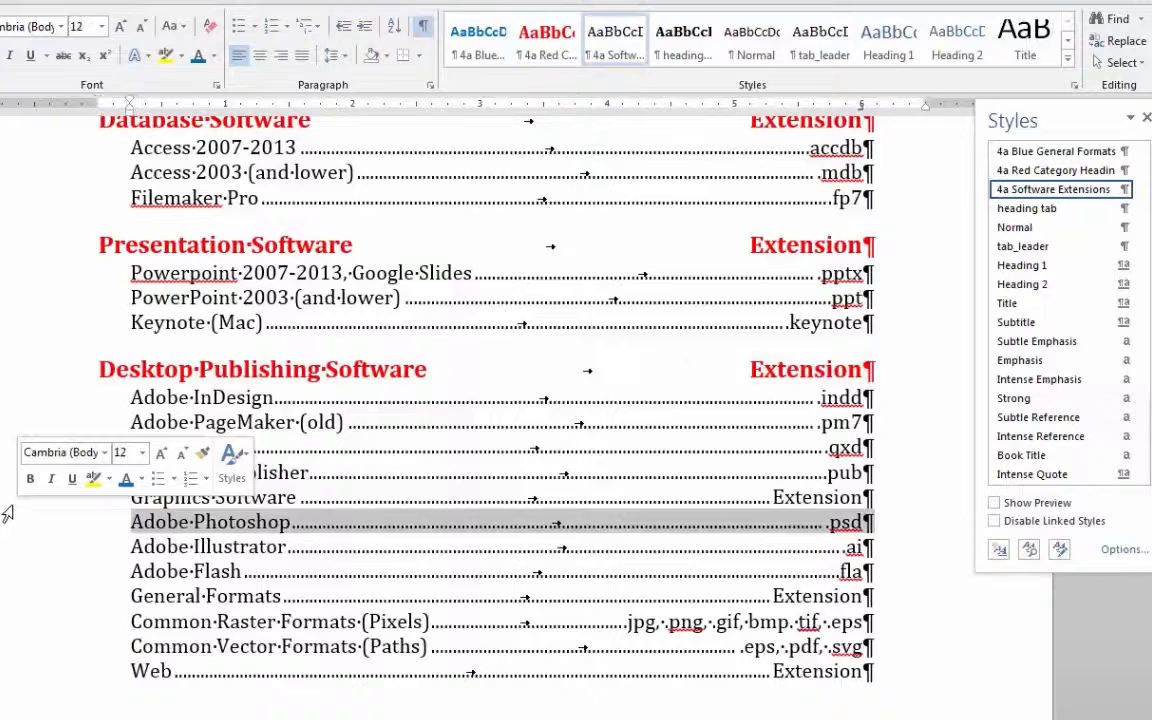
pyautogui.click(12, 497)
pyautogui.click(568, 45)
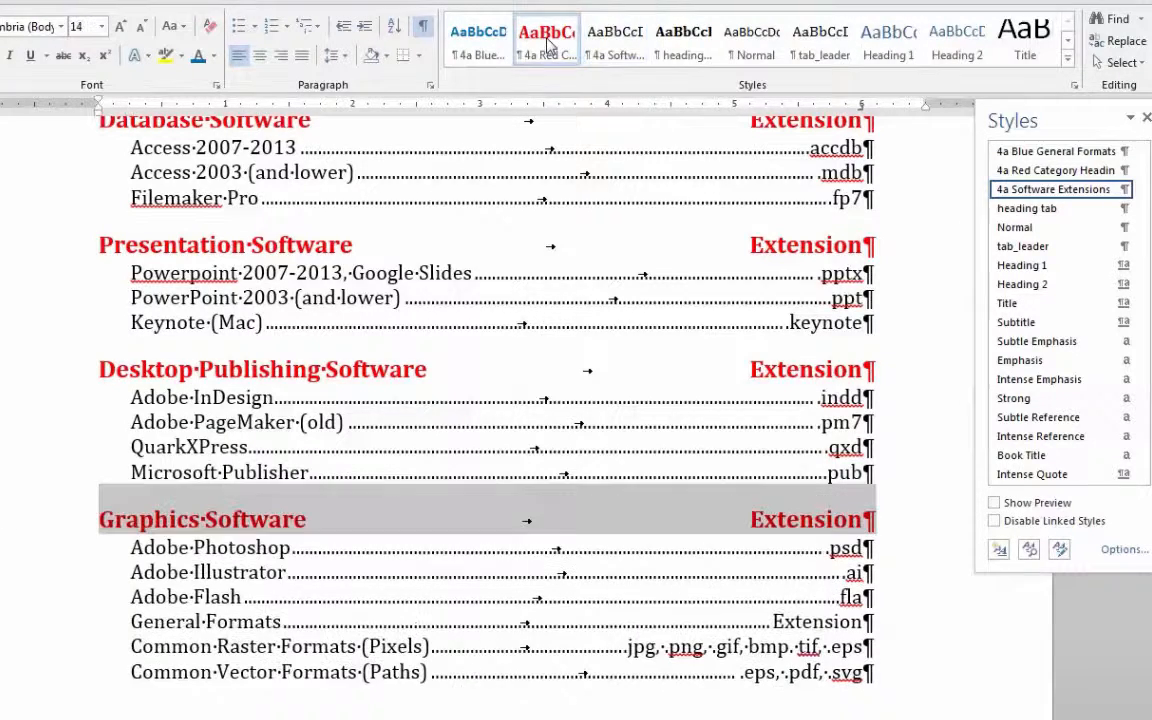
# - Apply the 4a Blue General Formats style to the General Formats line in the Graphics Software section
pyautogui.scroll(-3, 455, 463)
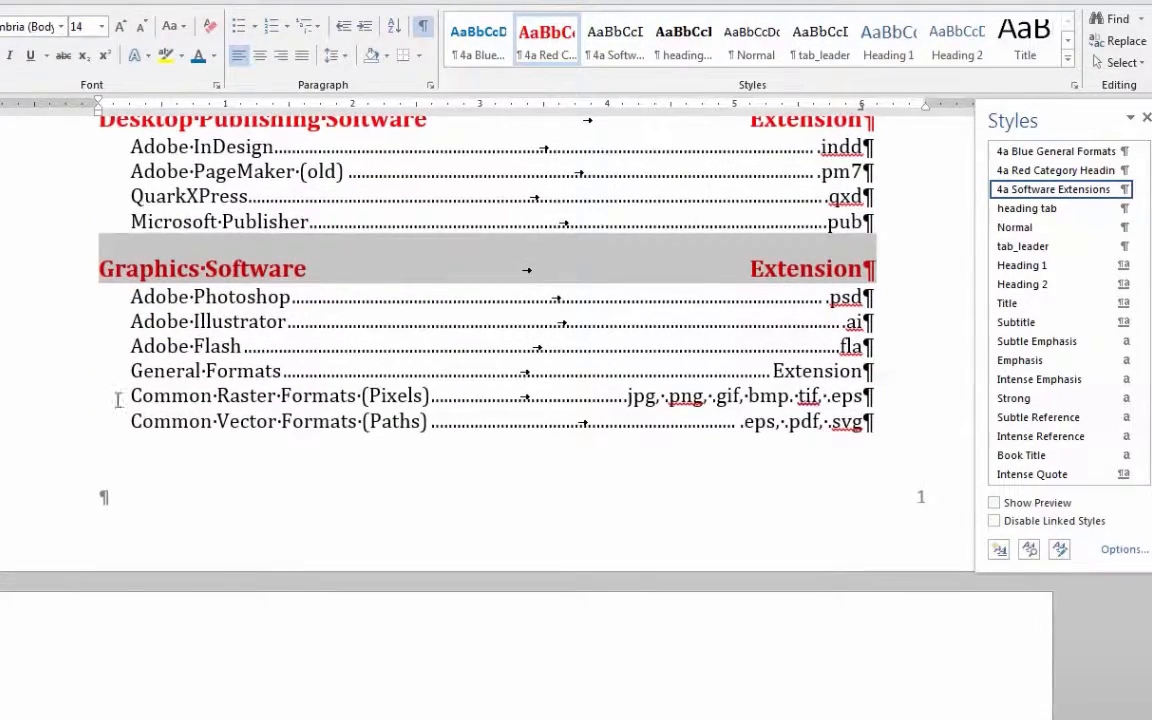
pyautogui.click(12, 371)
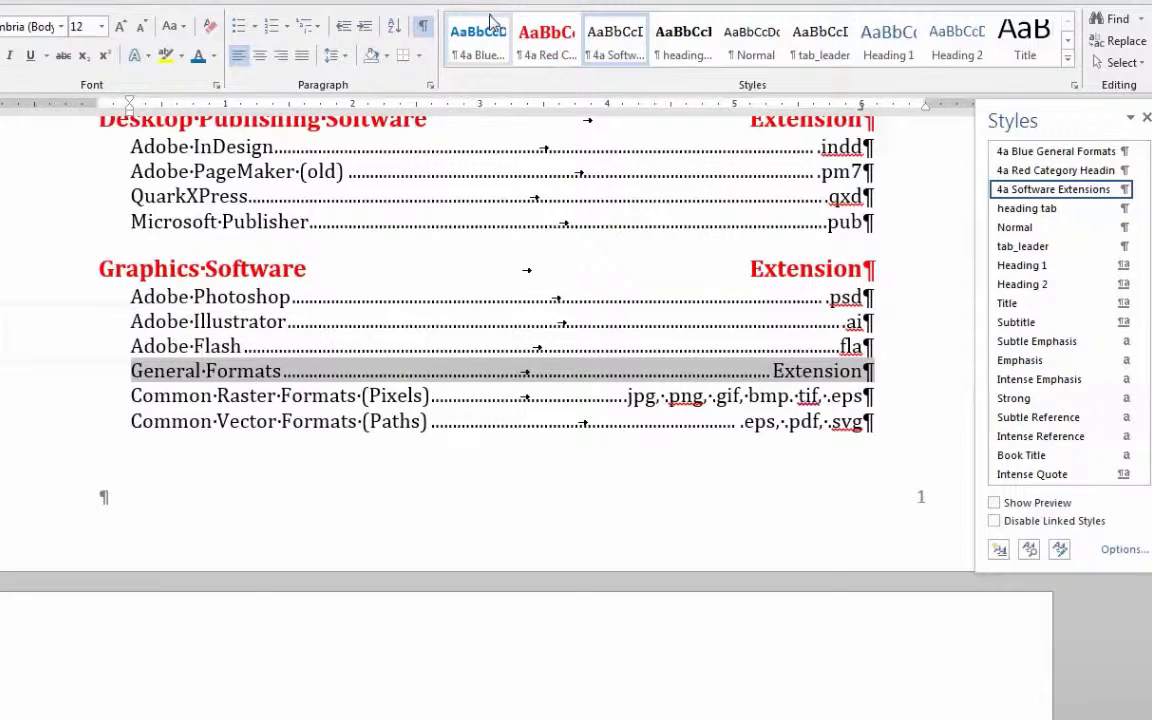
pyautogui.click(475, 40)
pyautogui.scroll(-2, 478, 508)
pyautogui.scroll(-3, 478, 510)
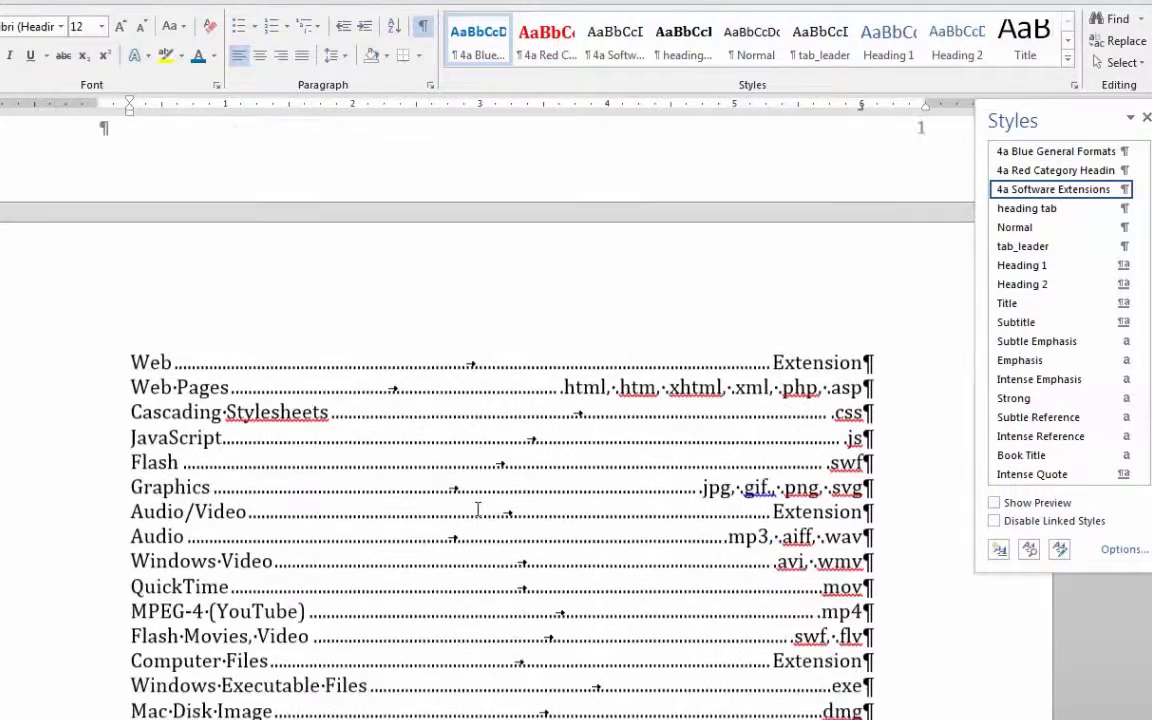
# - Apply the 4a Red Category Heading style to the Web, Audio/Video and Computer Files lines on the second page
pyautogui.click(53, 290)
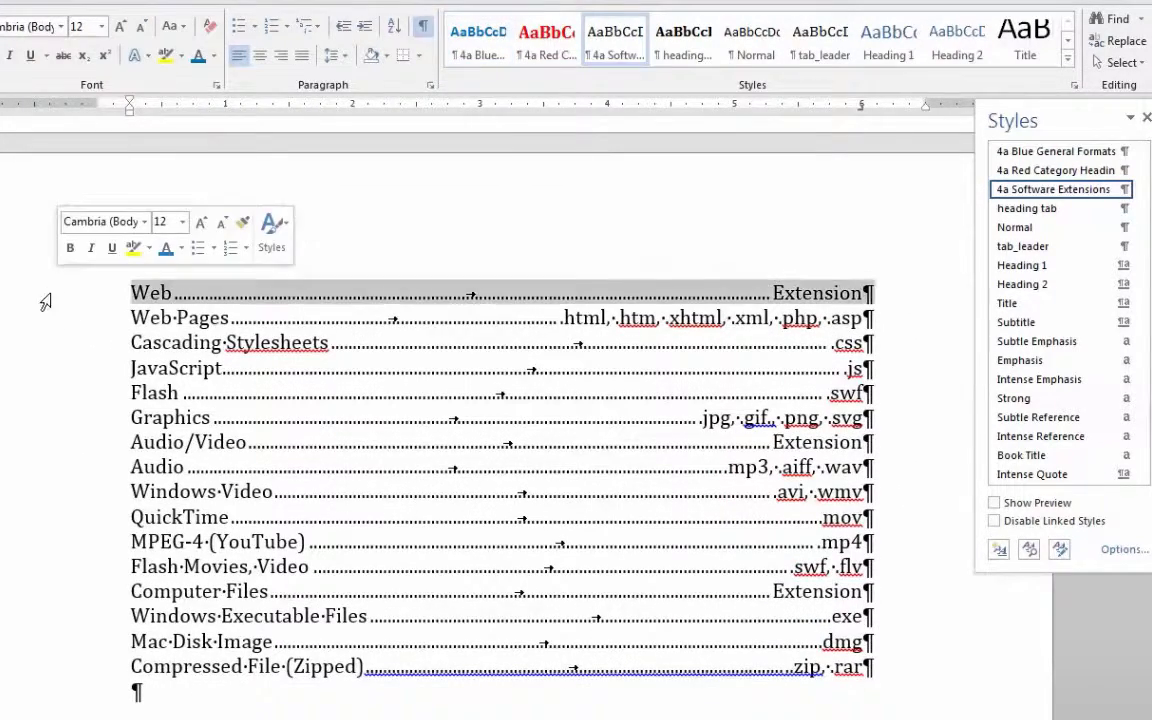
pyautogui.click(546, 40)
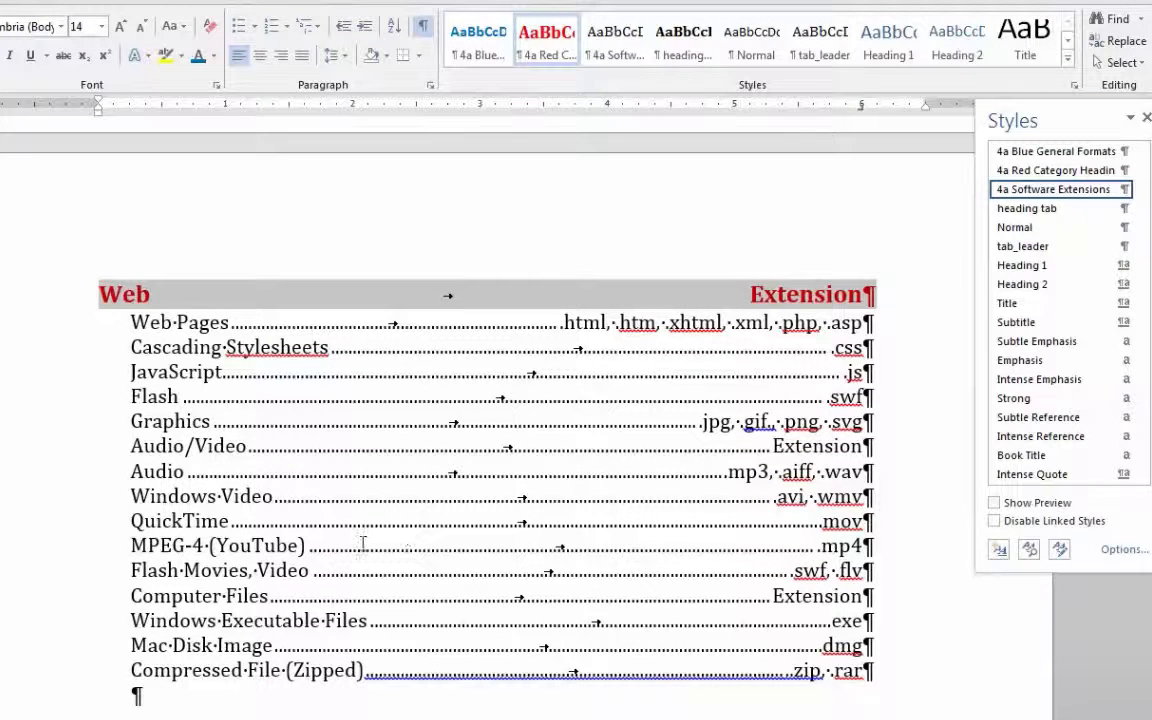
pyautogui.click(47, 447)
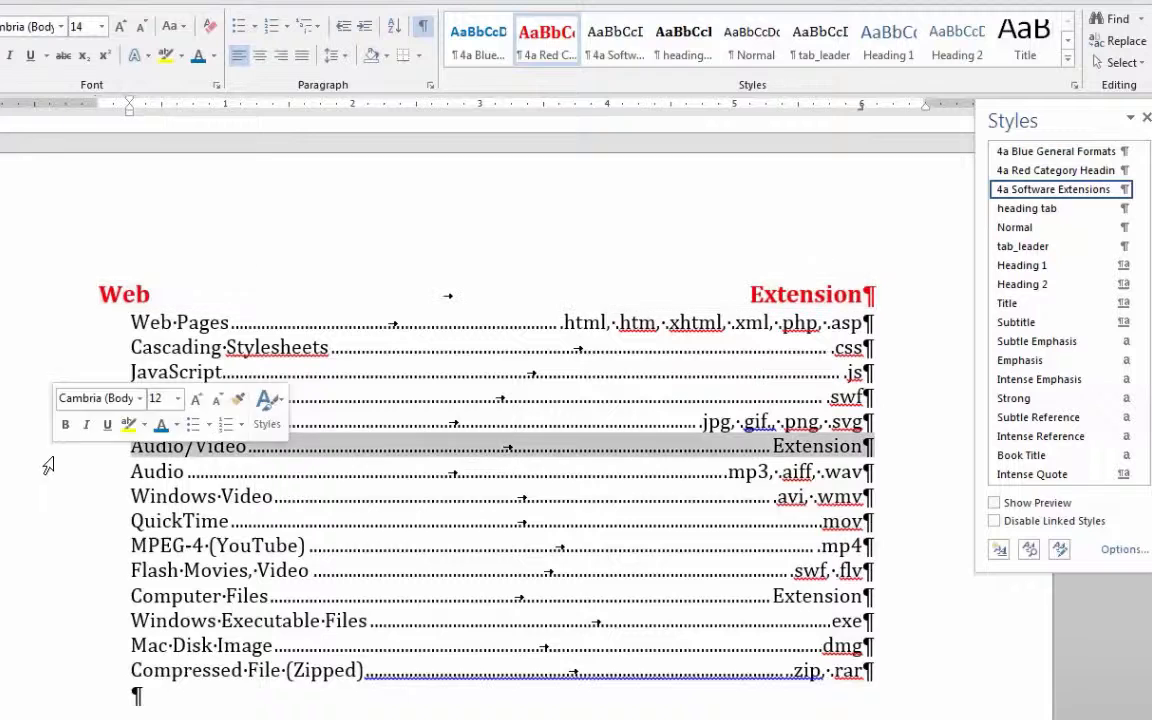
pyautogui.click(546, 35)
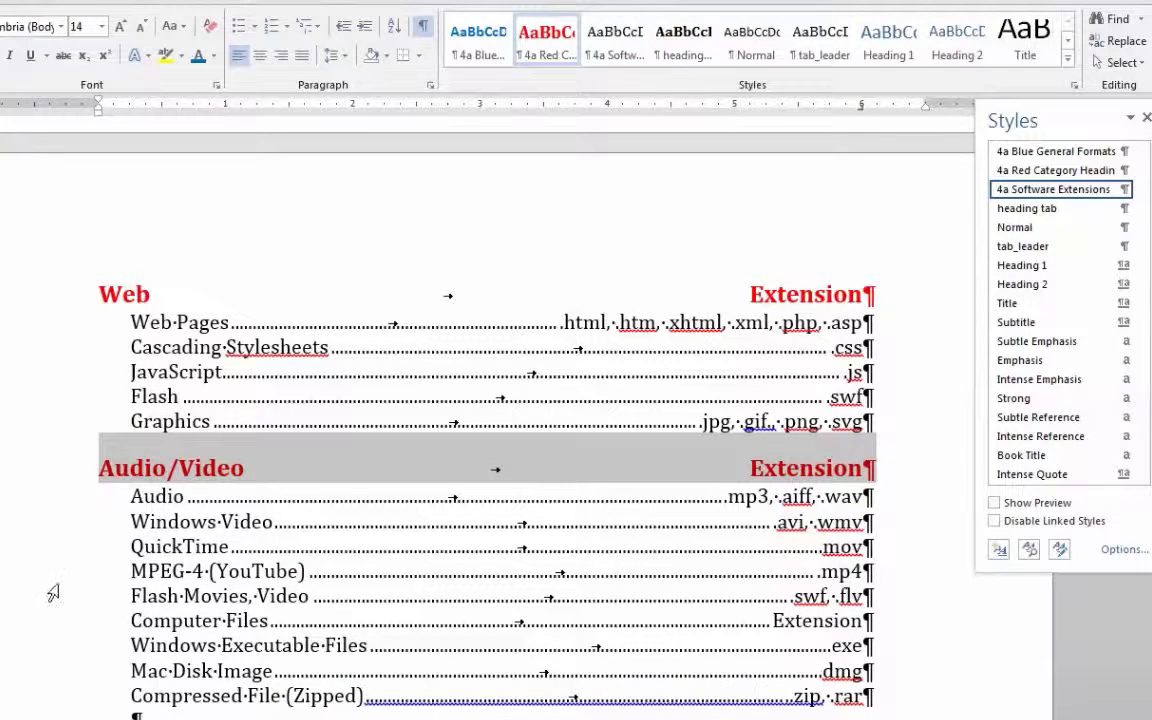
pyautogui.click(42, 628)
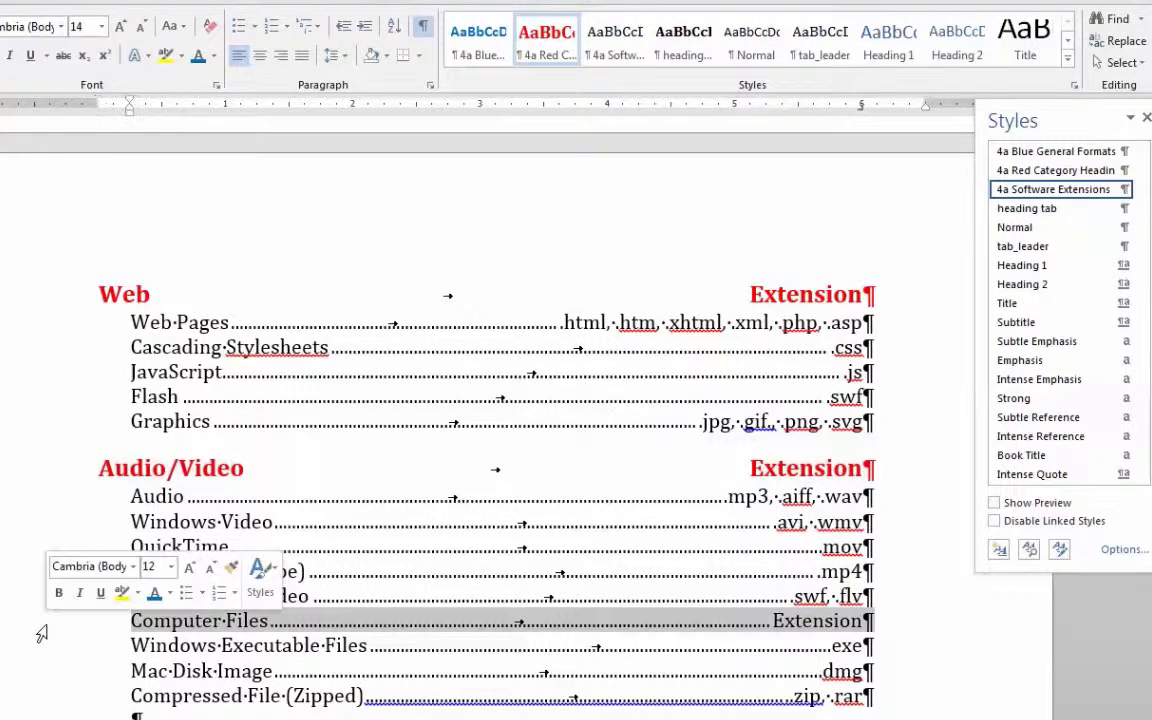
pyautogui.click(546, 40)
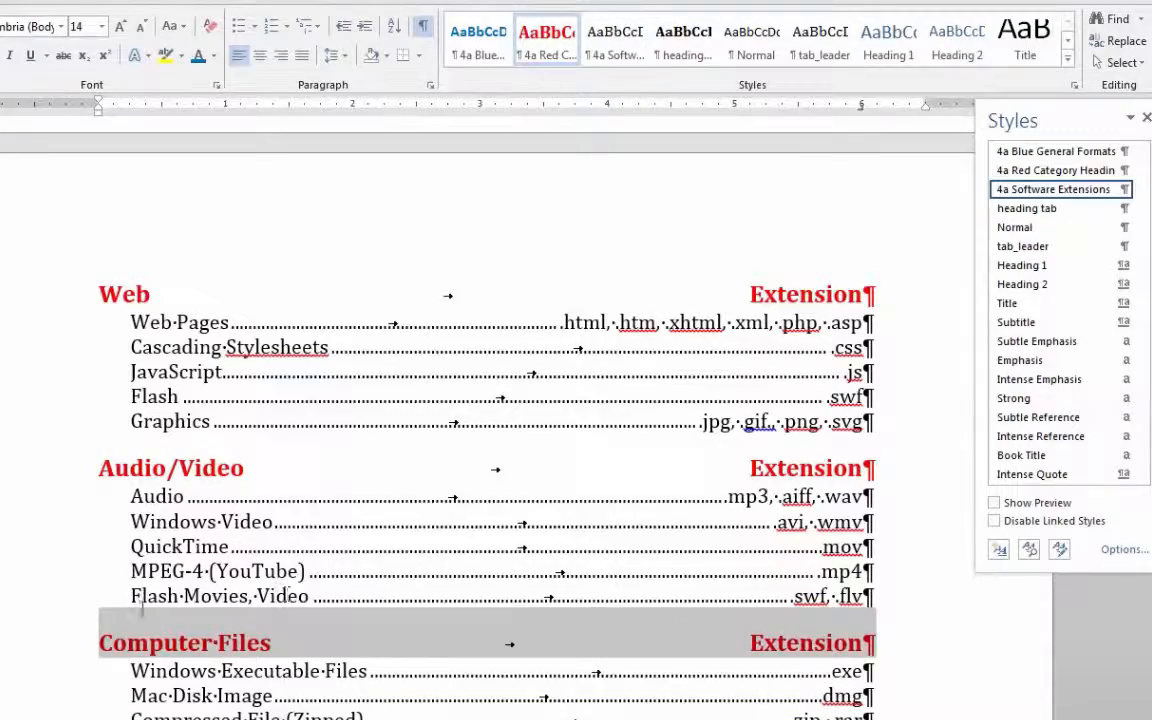
# - Review the styled list for consistent category headings, General Formats headings and extension lines
pyautogui.scroll(10, 441, 514)
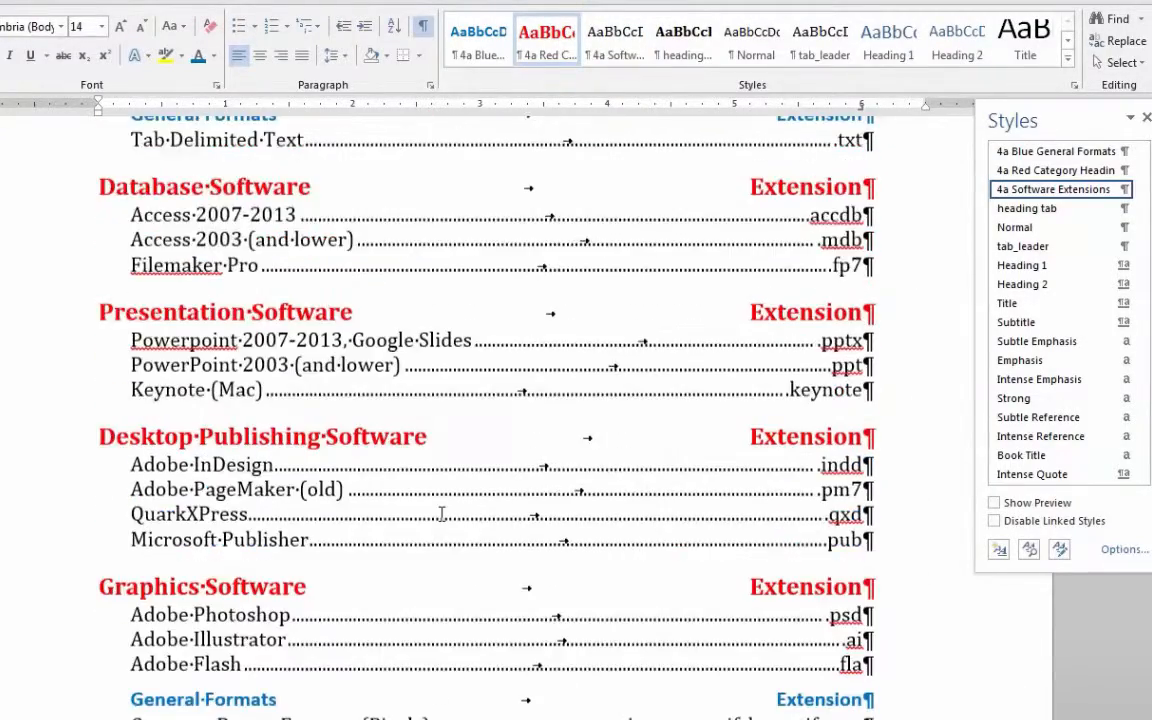
pyautogui.scroll(5, 441, 514)
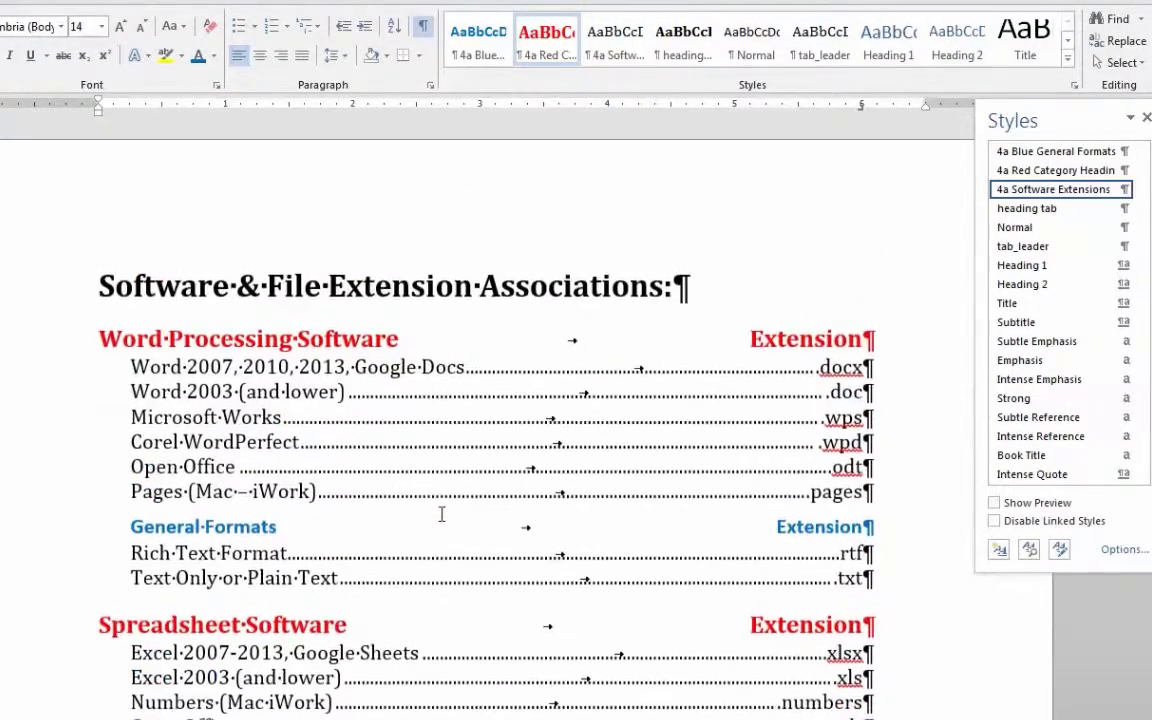
pyautogui.scroll(-10, 441, 514)
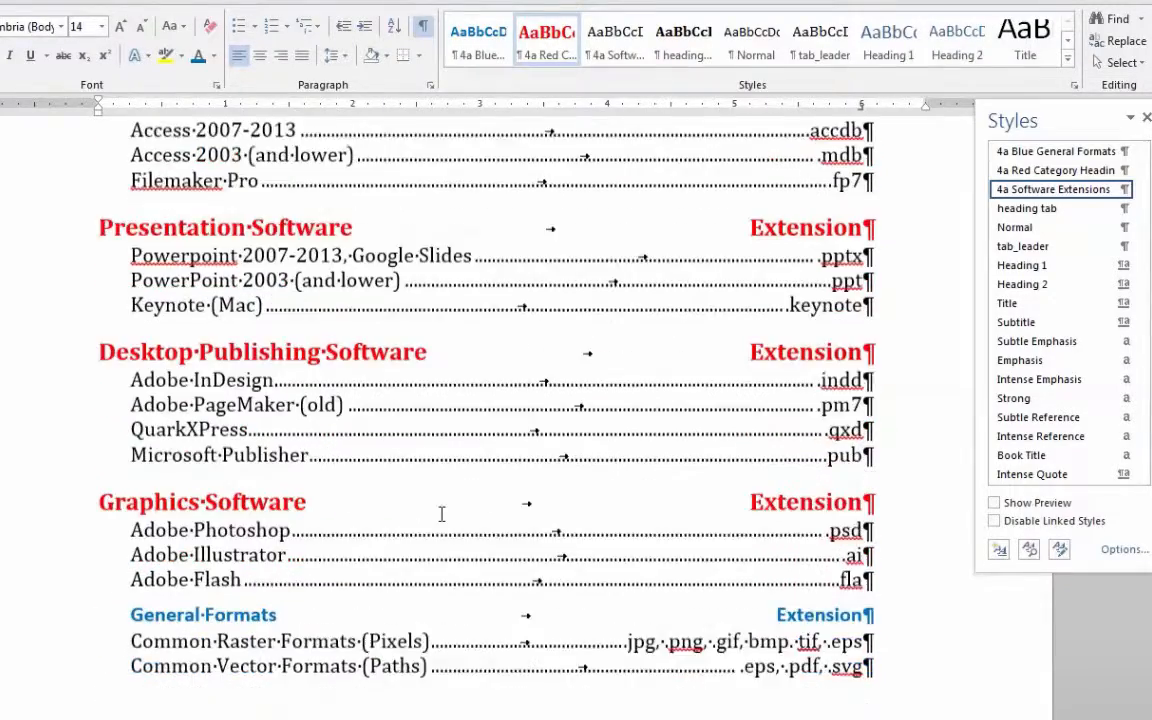
pyautogui.scroll(10, 441, 514)
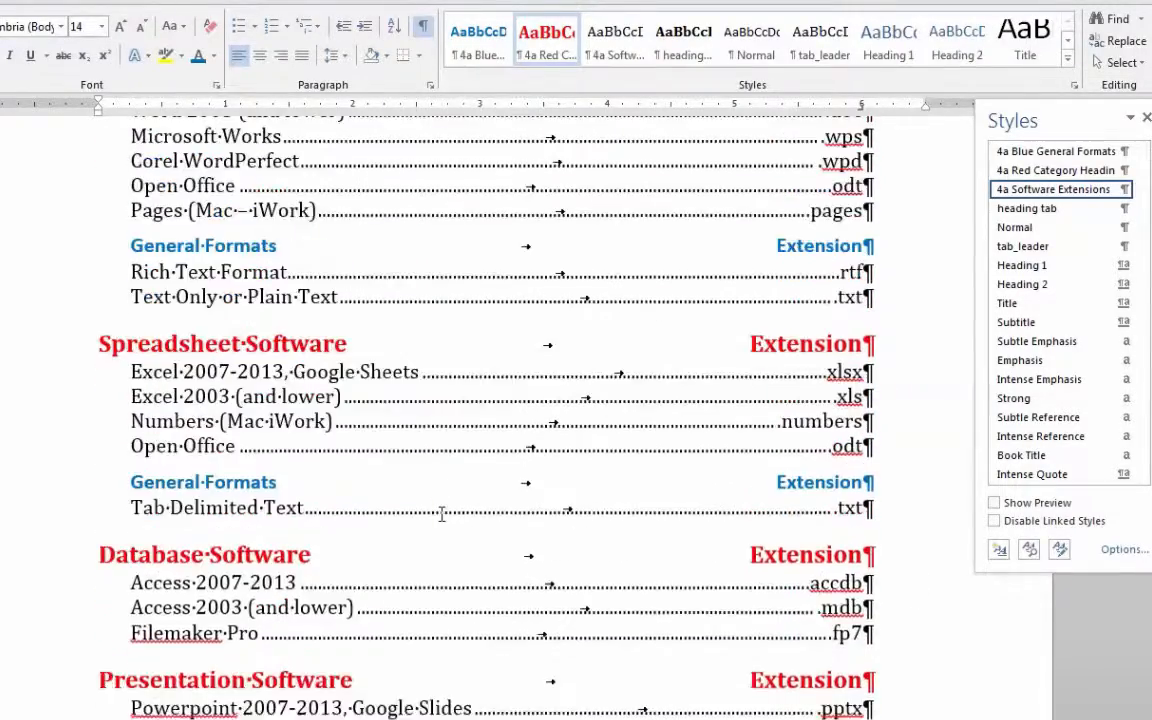
# - Modify the 4a Red Category Heading style to use the standard purple font color
pyautogui.scroll(2, 441, 514)
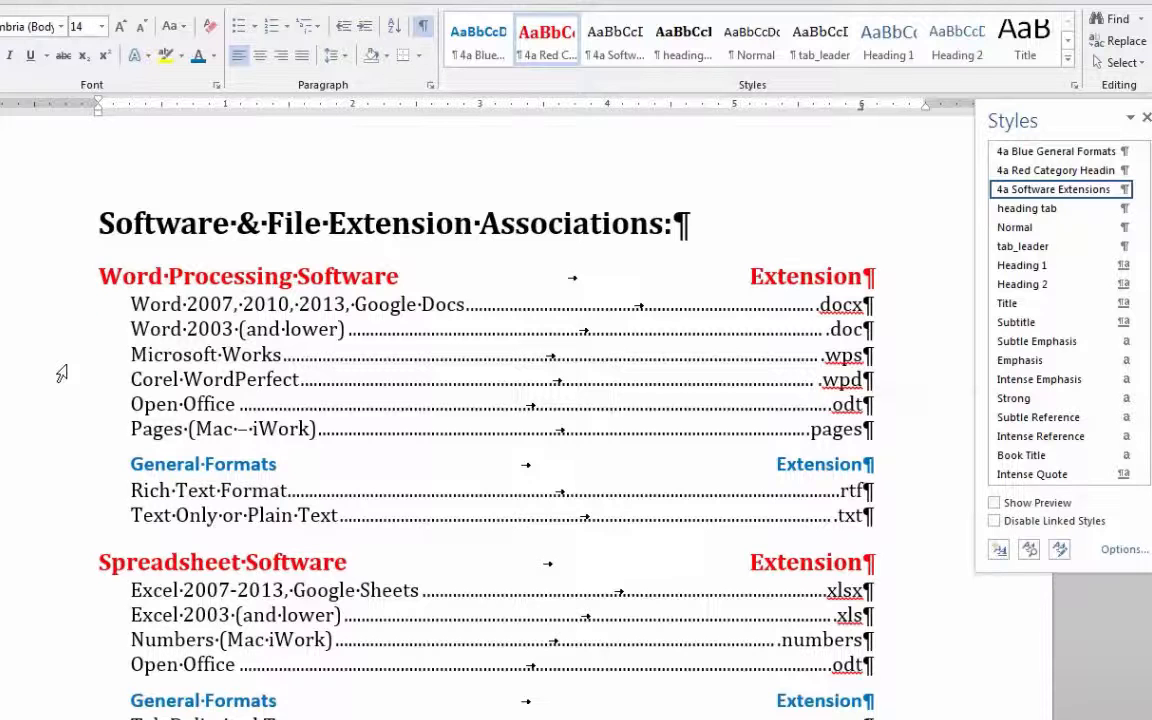
pyautogui.click(119, 262)
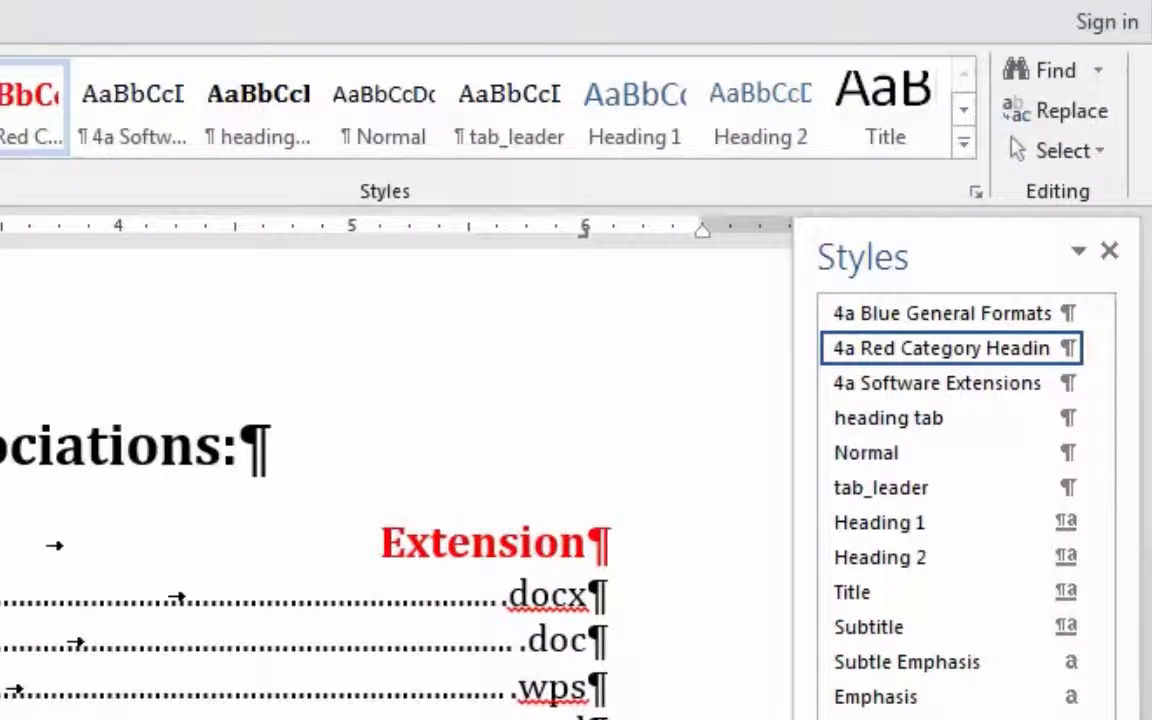
pyautogui.moveTo(1075, 355)
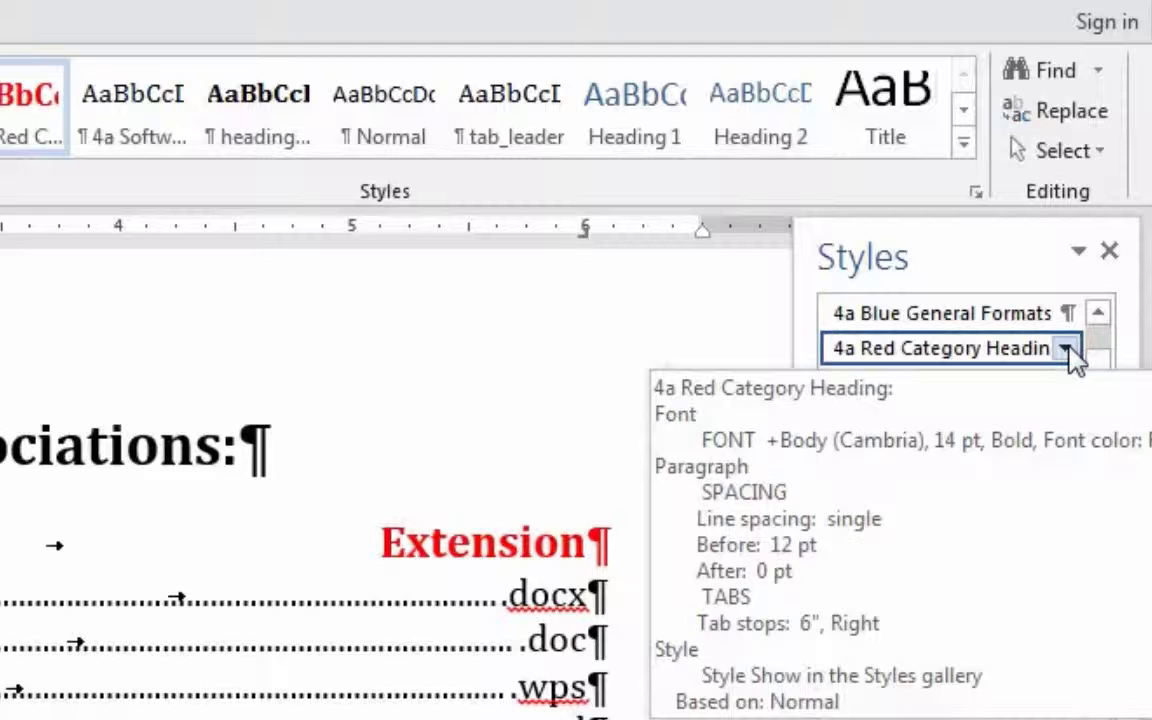
pyautogui.click(1066, 349)
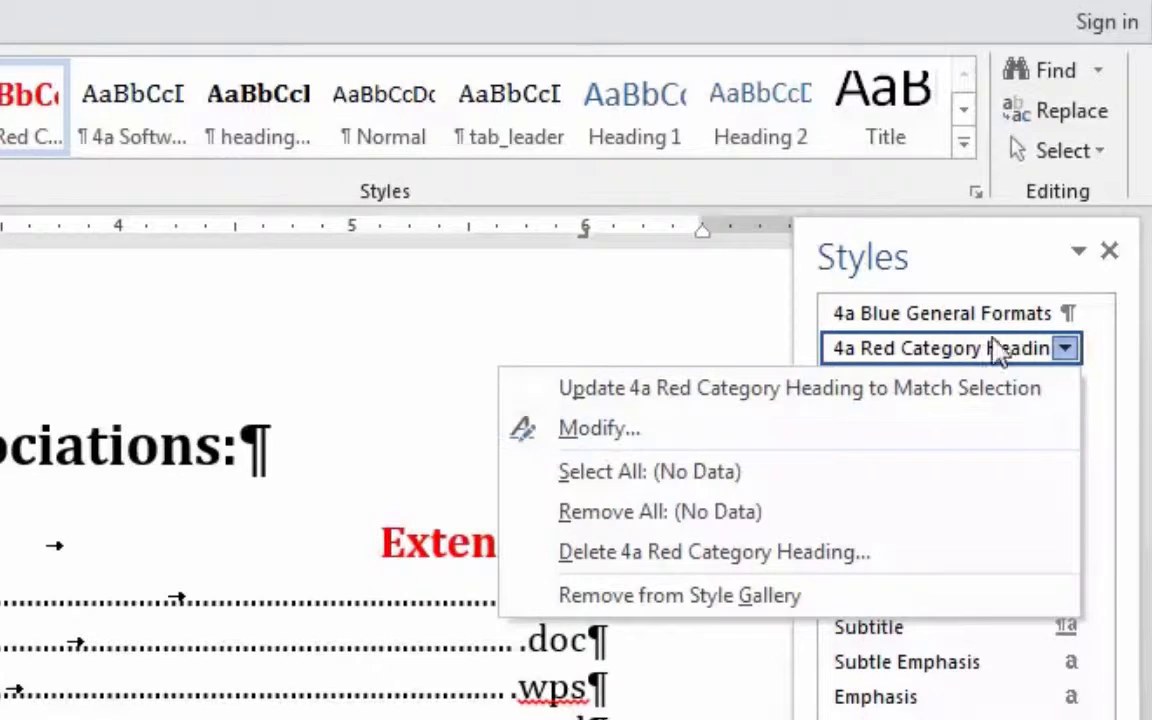
pyautogui.click(573, 432)
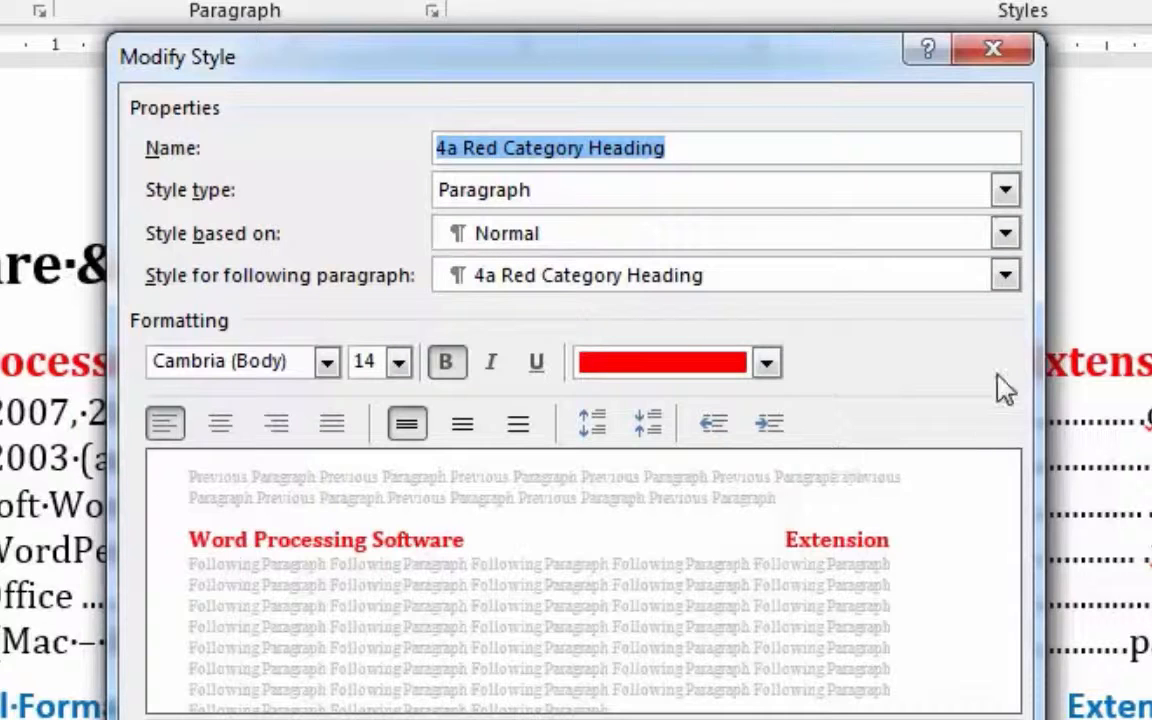
pyautogui.click(767, 364)
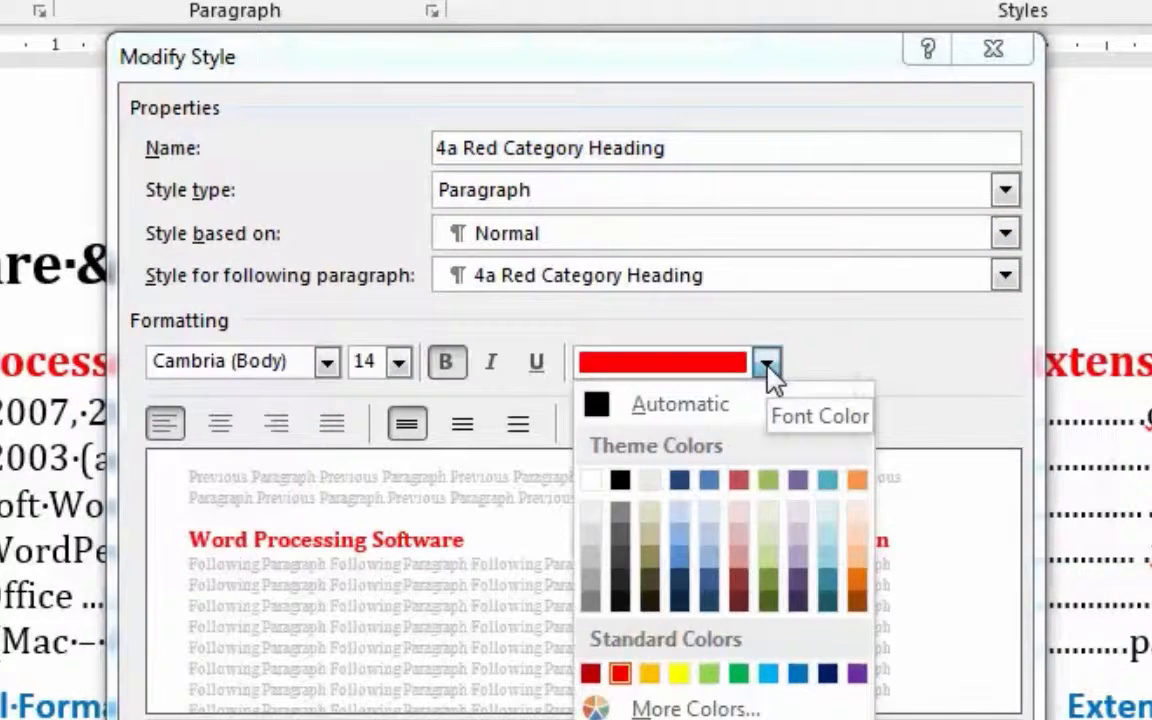
pyautogui.click(857, 675)
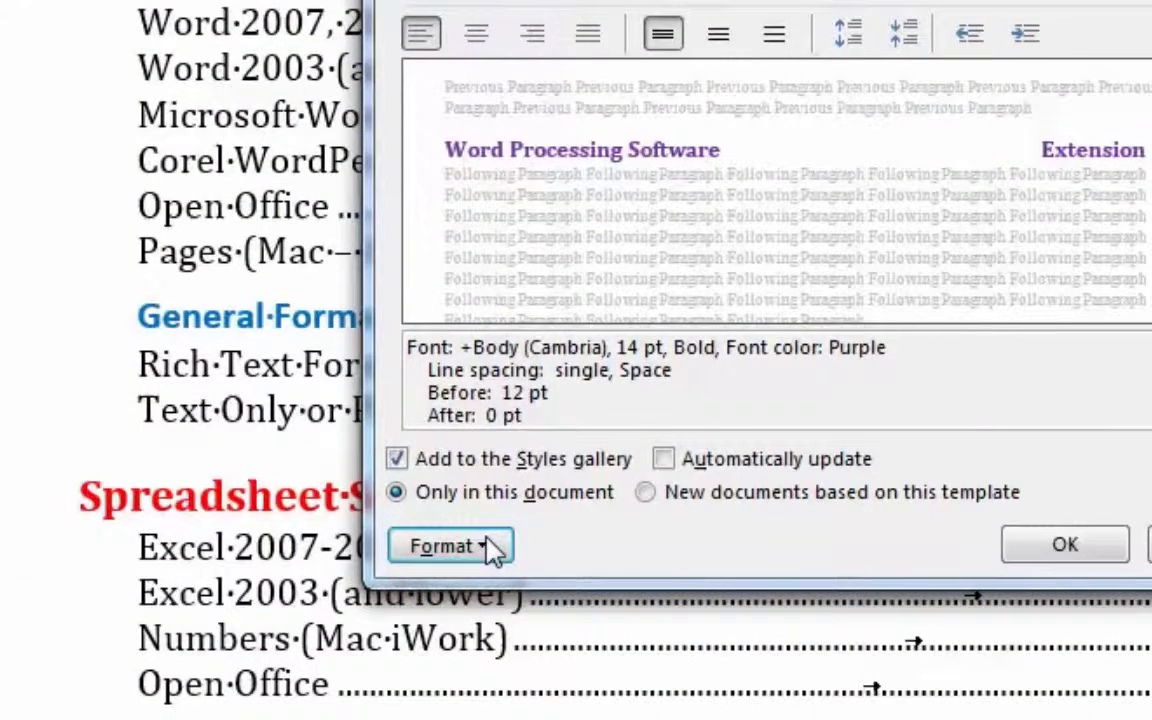
# - Set the 4a Red Category Heading style's spacing before paragraphs to 18 pt and apply the style changes
pyautogui.click(492, 546)
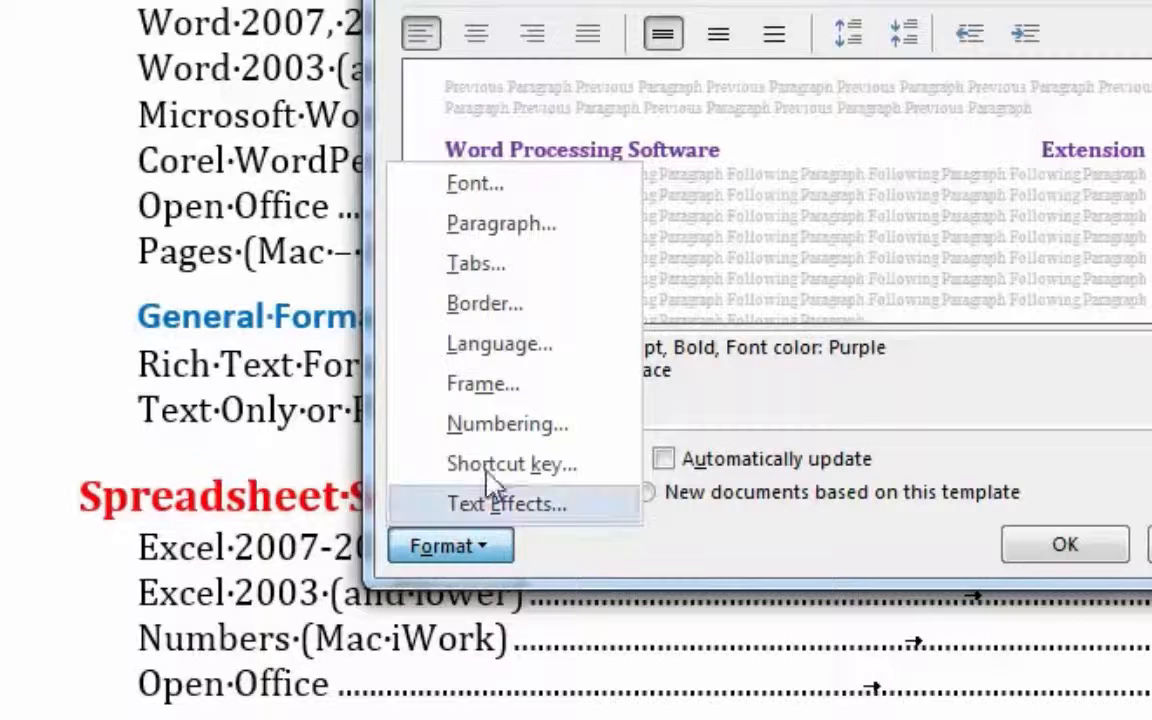
pyautogui.click(540, 240)
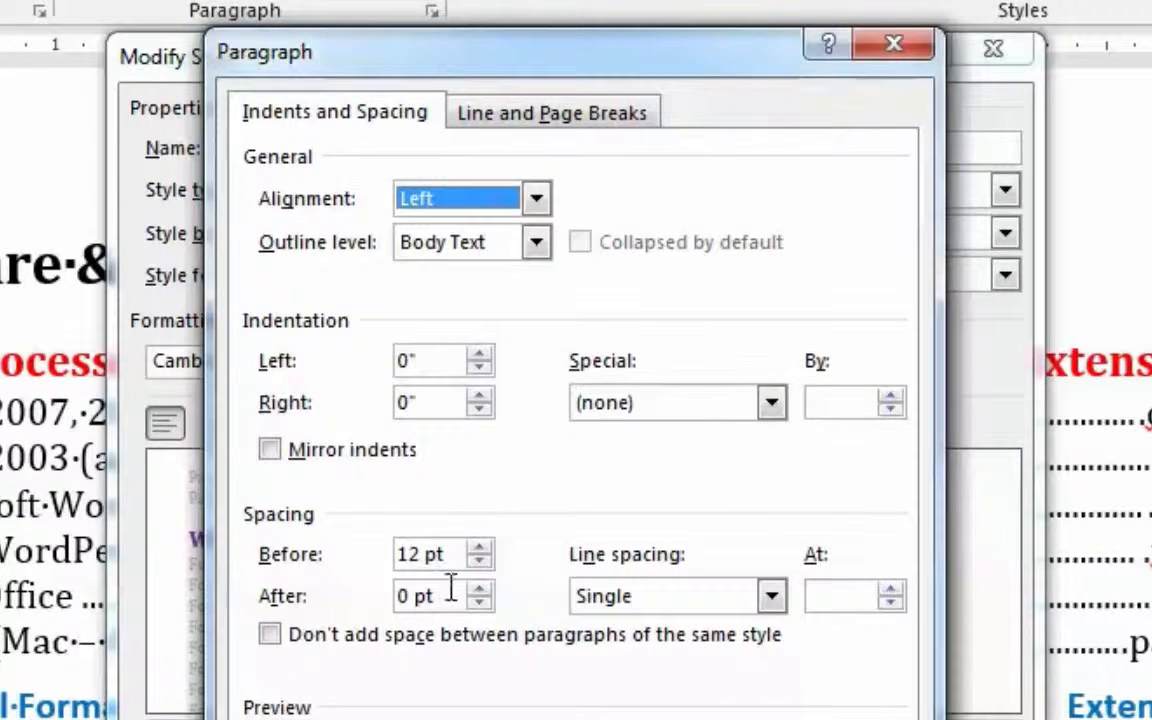
pyautogui.click(481, 548)
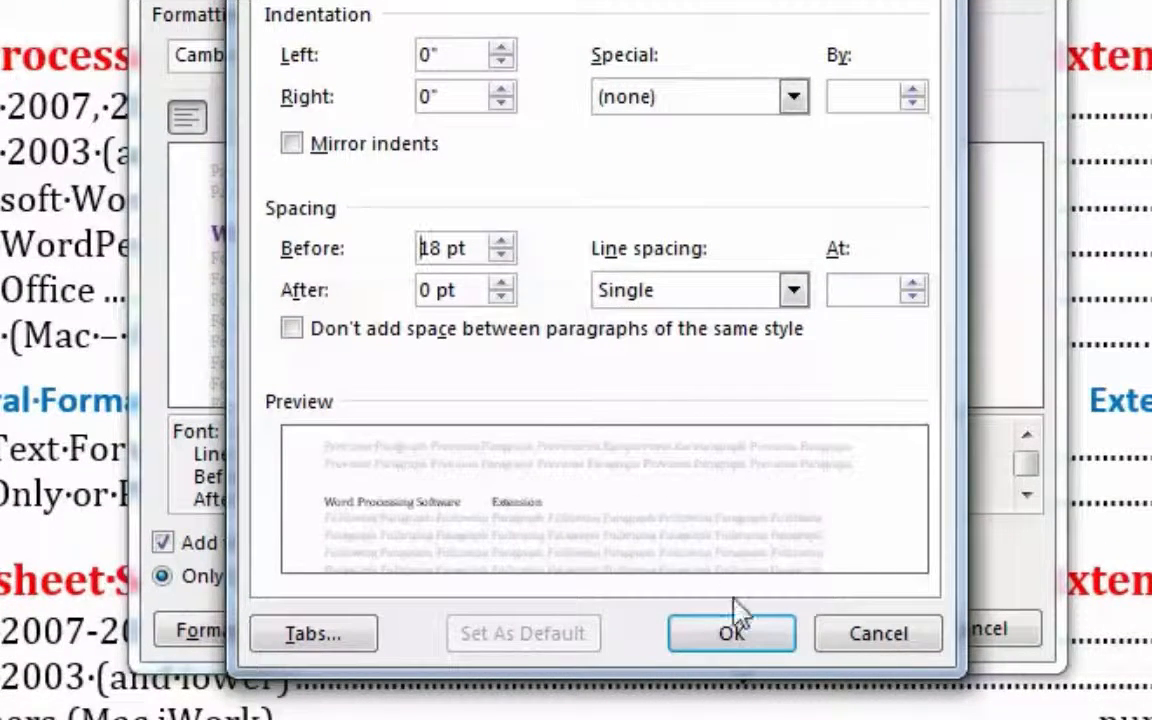
pyautogui.click(745, 640)
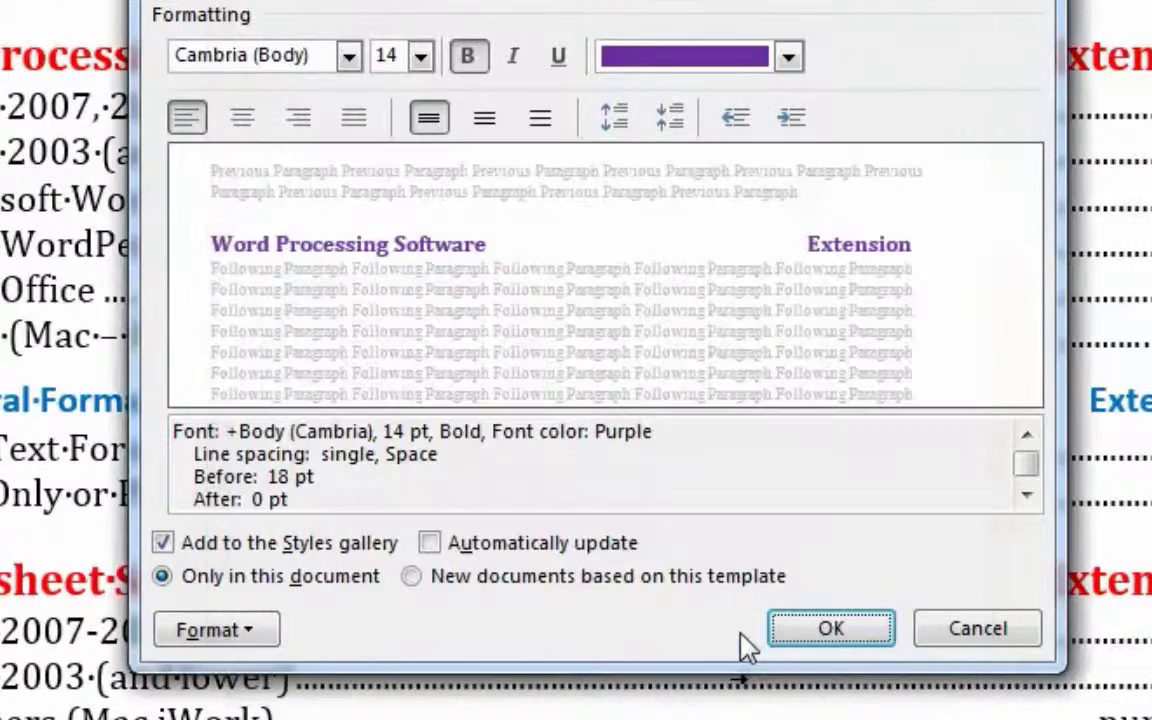
pyautogui.click(830, 632)
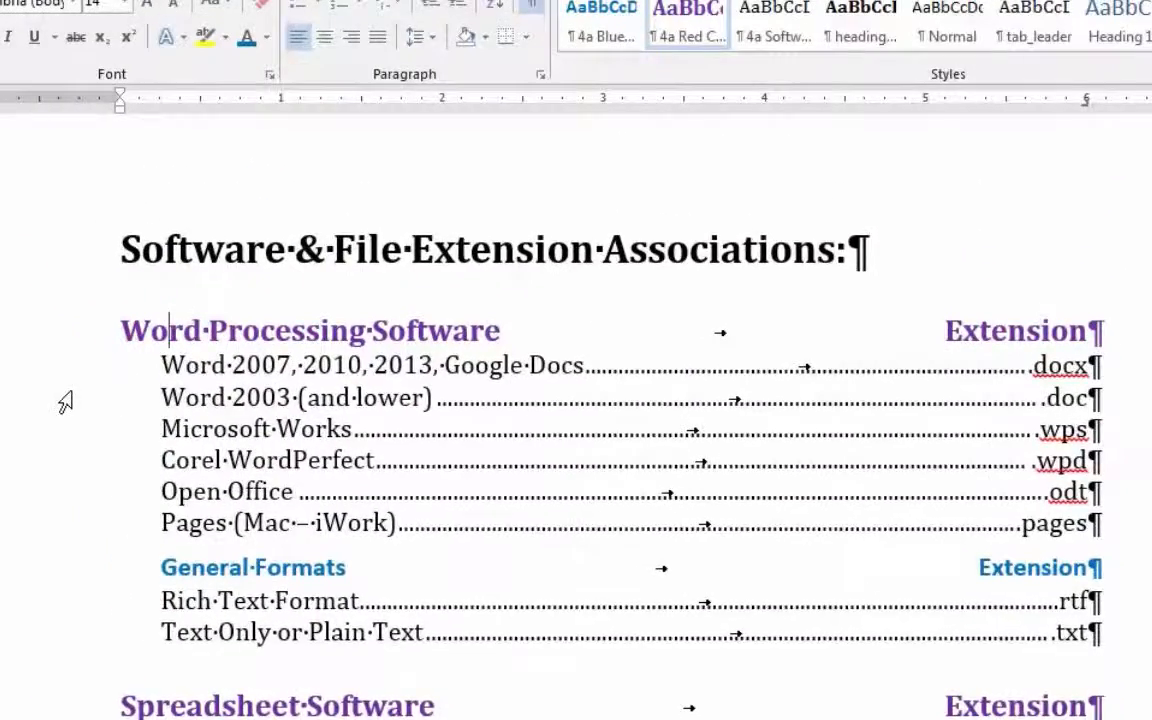
# - Review the category headings on both pages to check their color, spacing and effect on the page layout
pyautogui.scroll(-12, 21, 371)
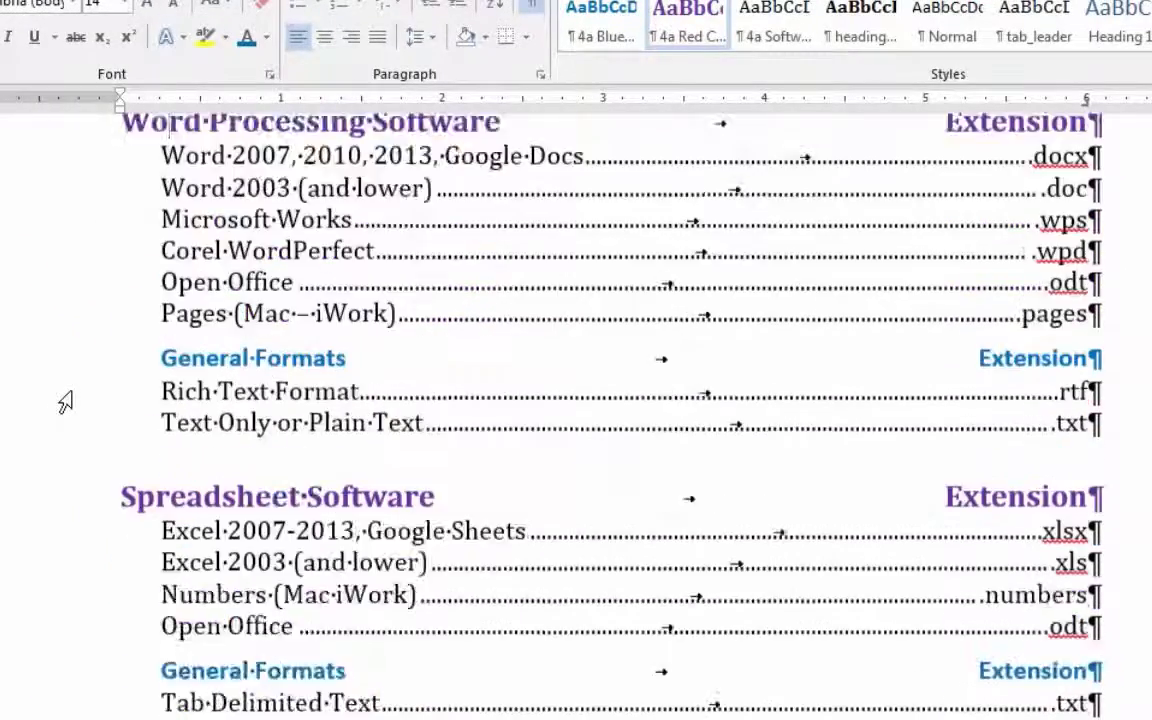
pyautogui.scroll(-12, 65, 402)
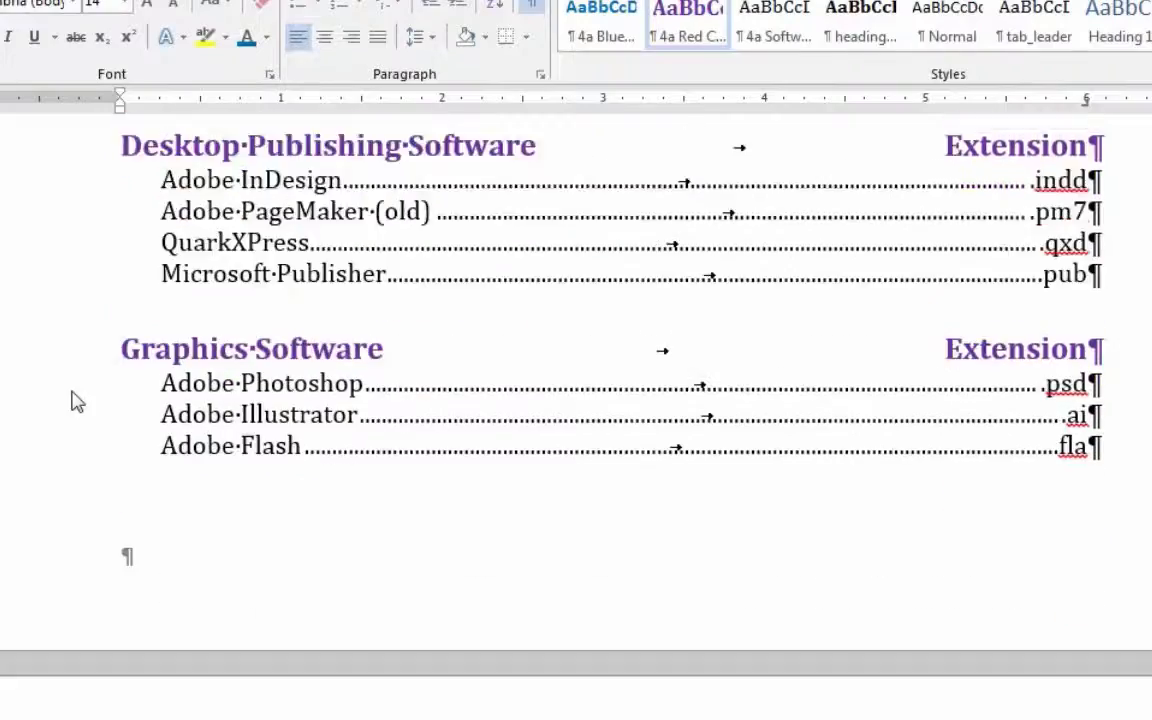
pyautogui.scroll(-5, 65, 402)
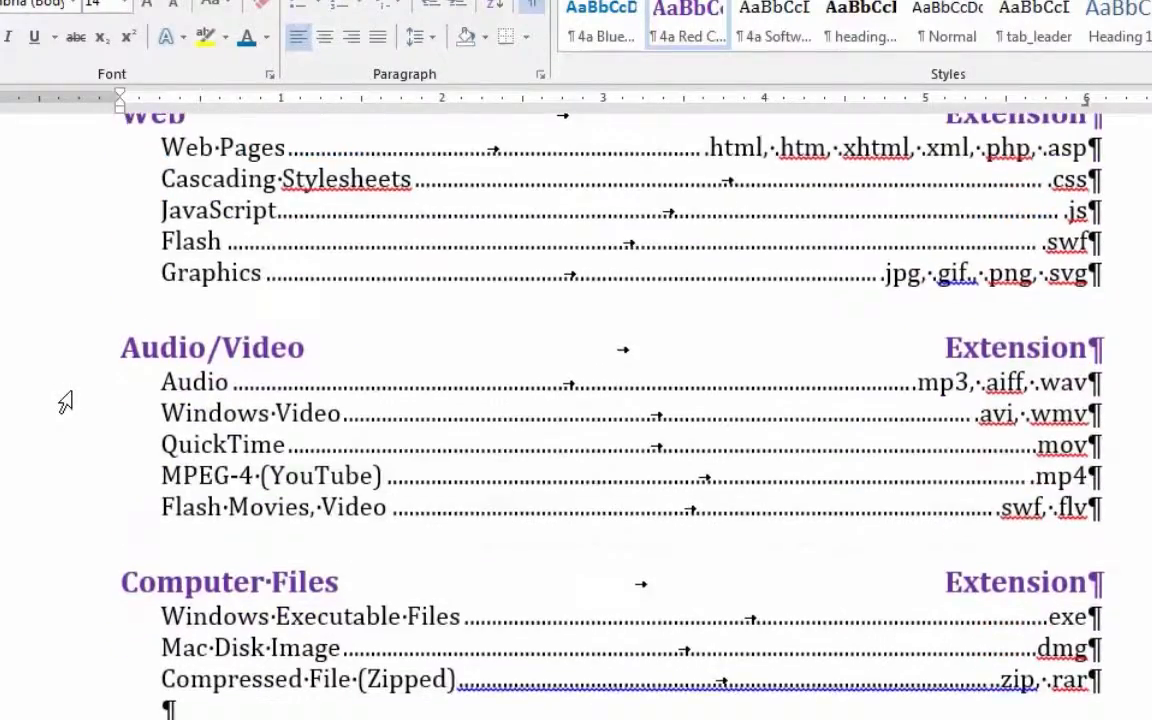
pyautogui.scroll(15, 65, 402)
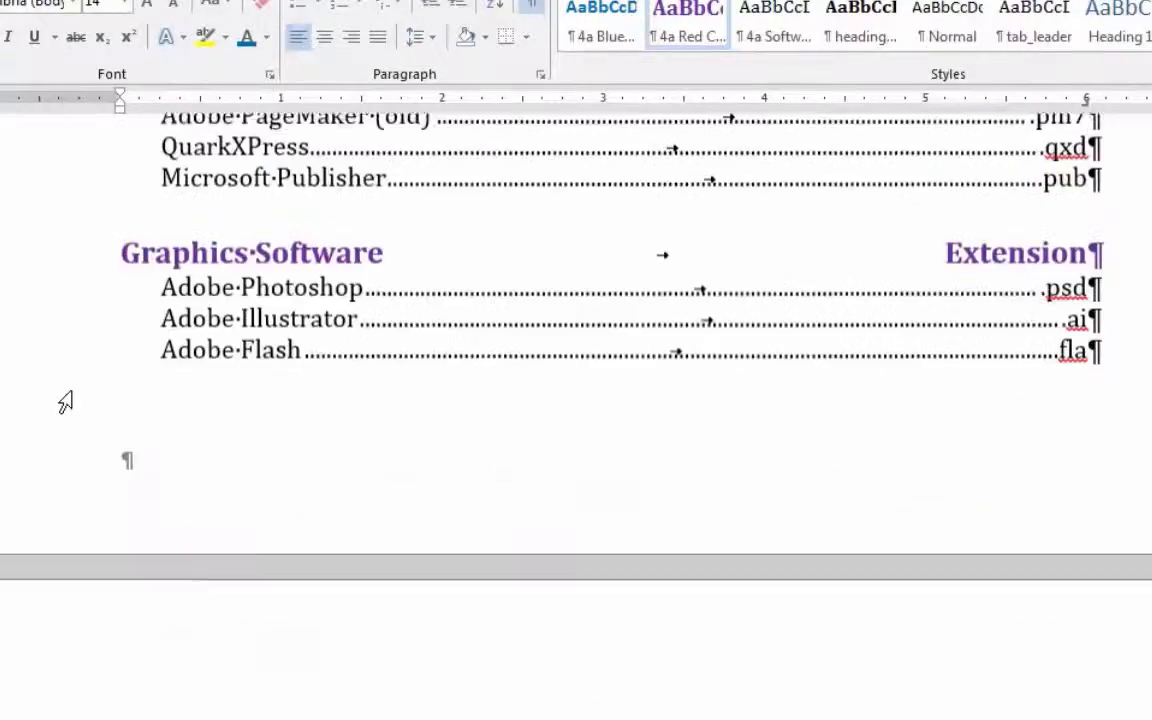
pyautogui.scroll(10, 65, 402)
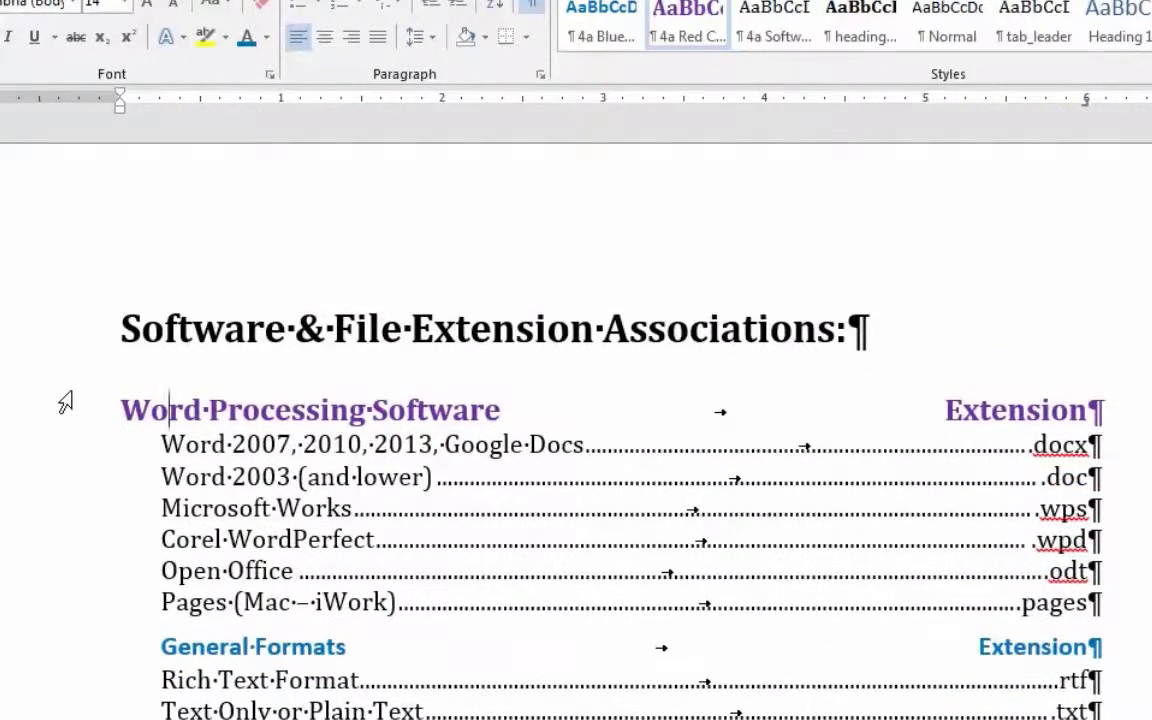
pyautogui.scroll(-15, 73, 373)
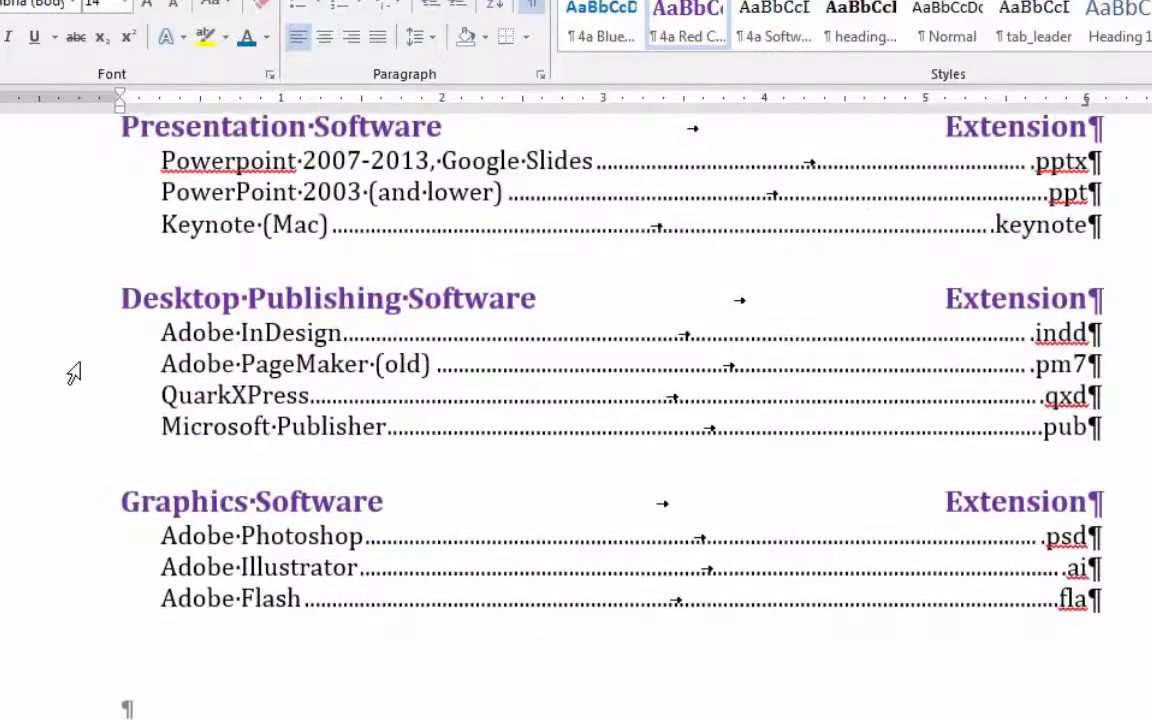
pyautogui.scroll(12, 175, 695)
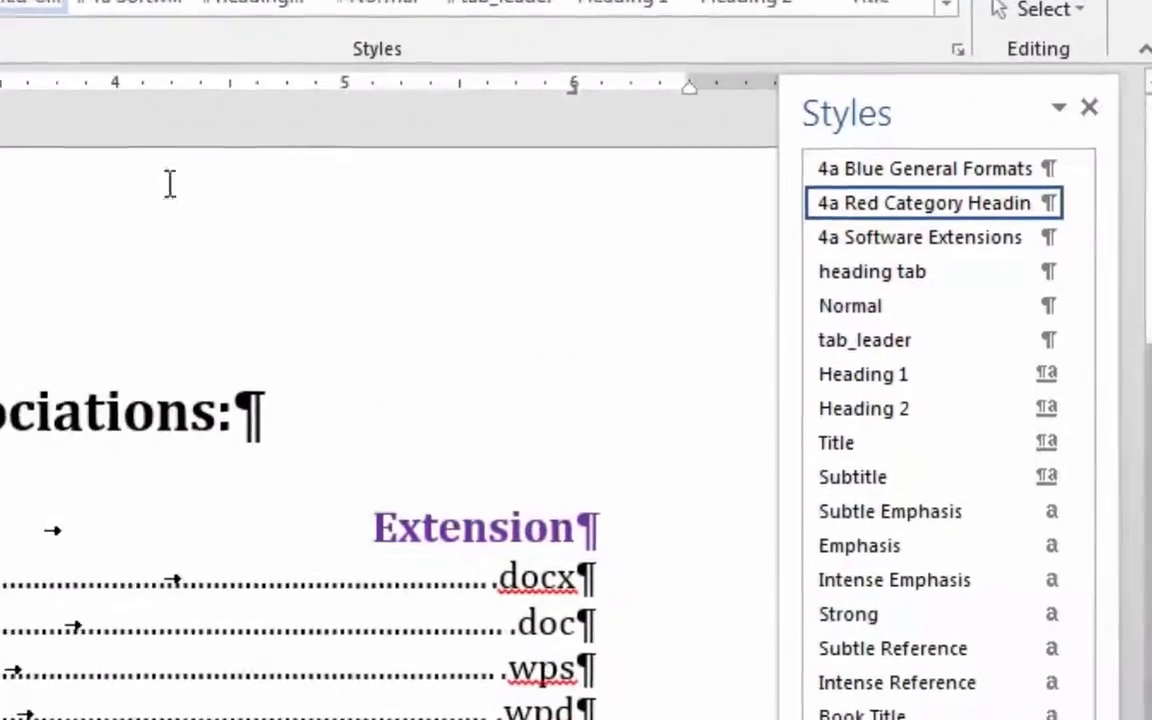
# - Modify the 4a Red Category Heading style to use 12 pt spacing before paragraphs
pyautogui.click(1026, 206)
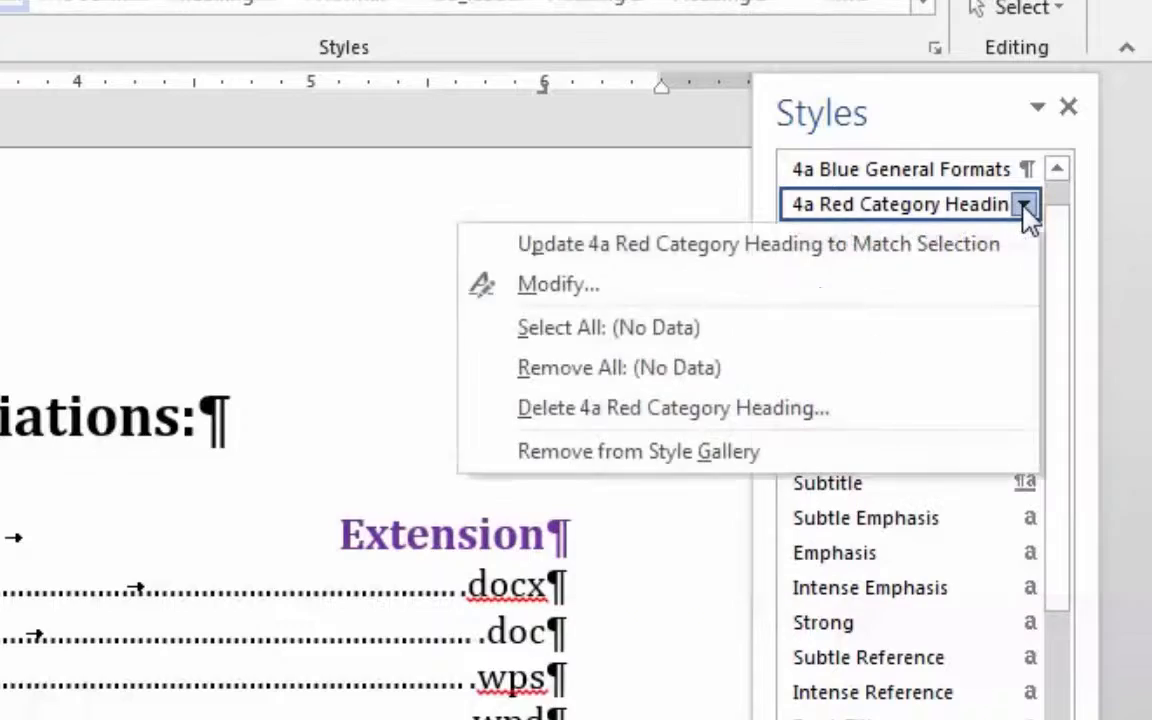
pyautogui.click(705, 284)
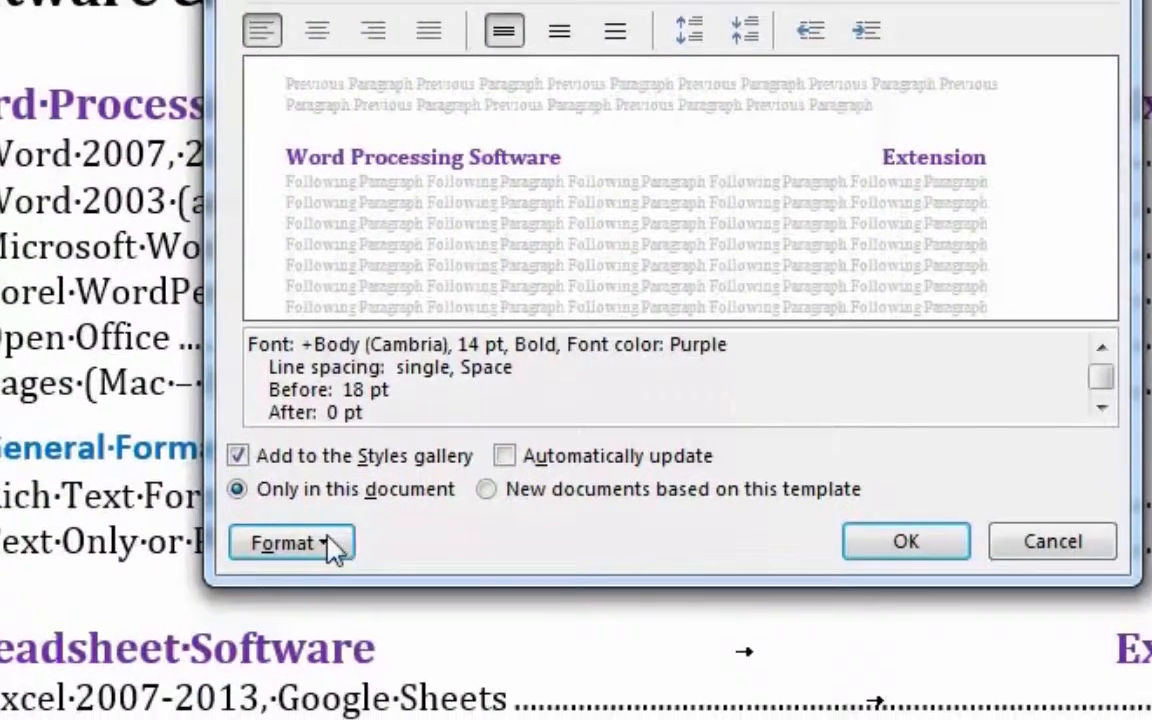
pyautogui.click(322, 620)
pyautogui.click(384, 297)
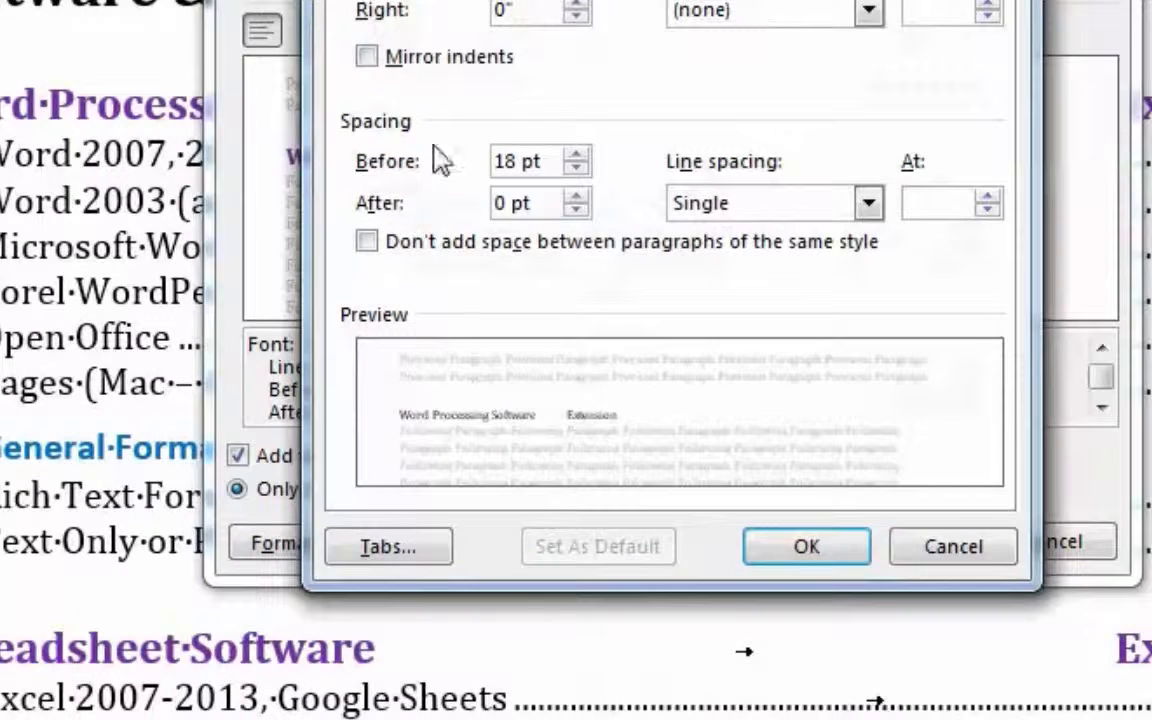
pyautogui.click(576, 169)
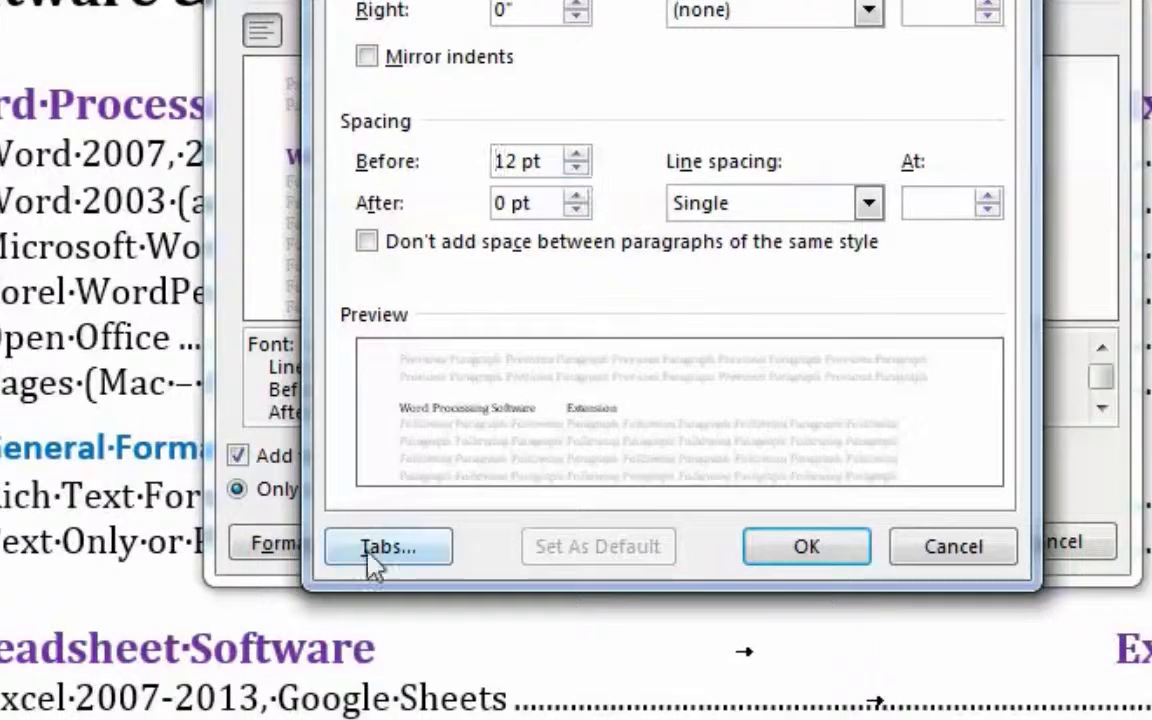
pyautogui.click(810, 546)
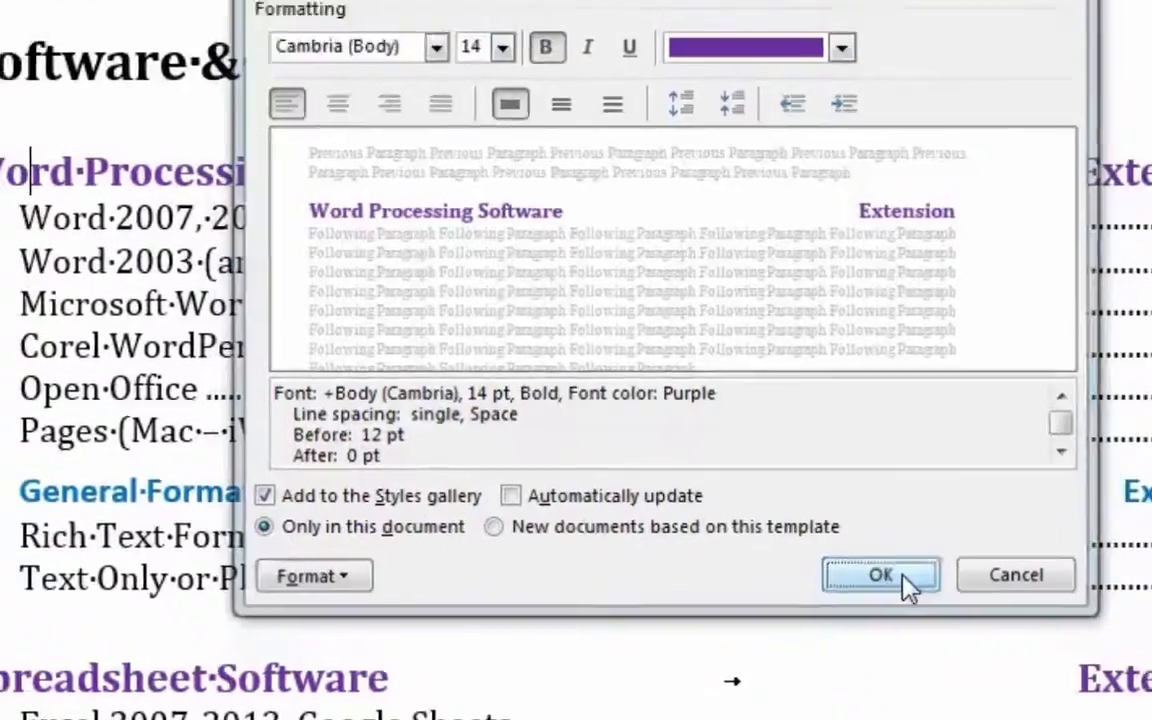
pyautogui.click(935, 550)
# - Modify the 4a Blue General Formats style to use a dark olive green theme font color
pyautogui.scroll(-12, 802, 700)
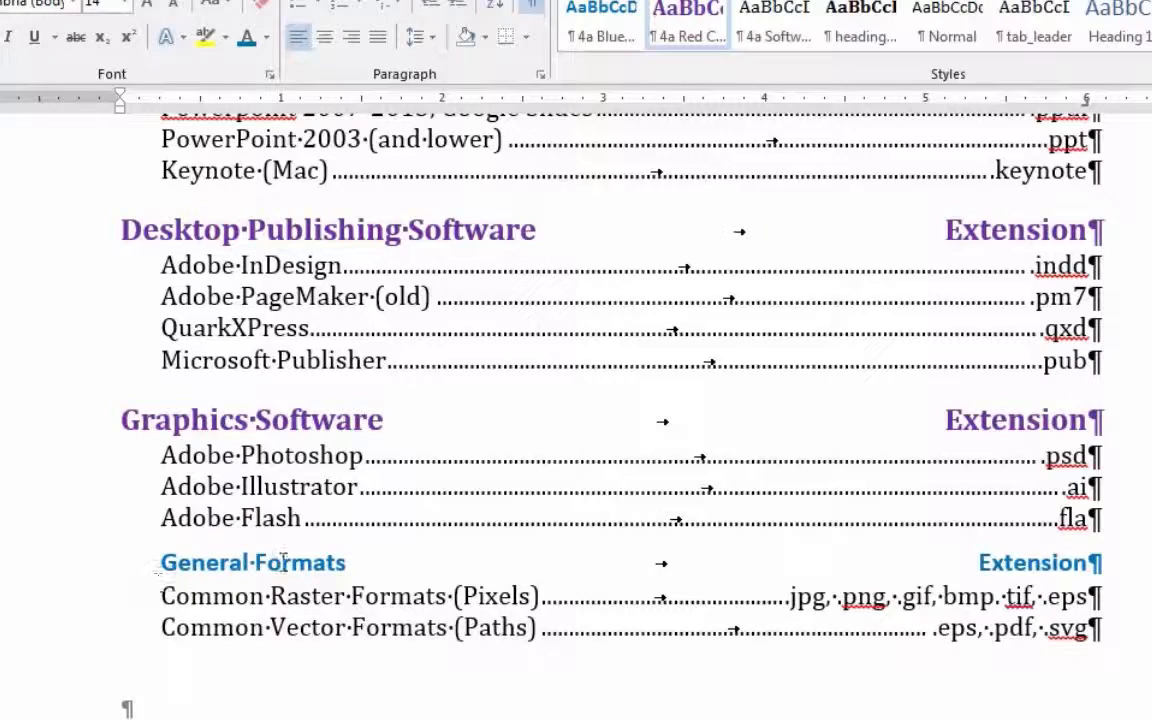
pyautogui.scroll(10, 297, 531)
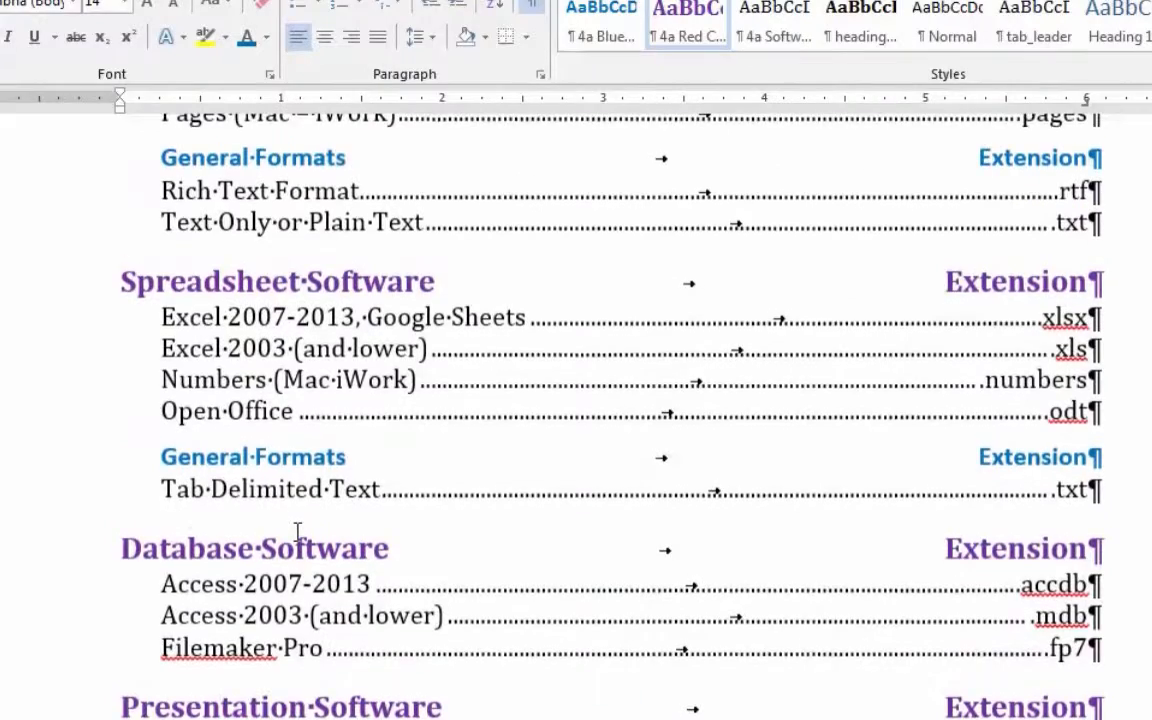
pyautogui.scroll(4, 297, 531)
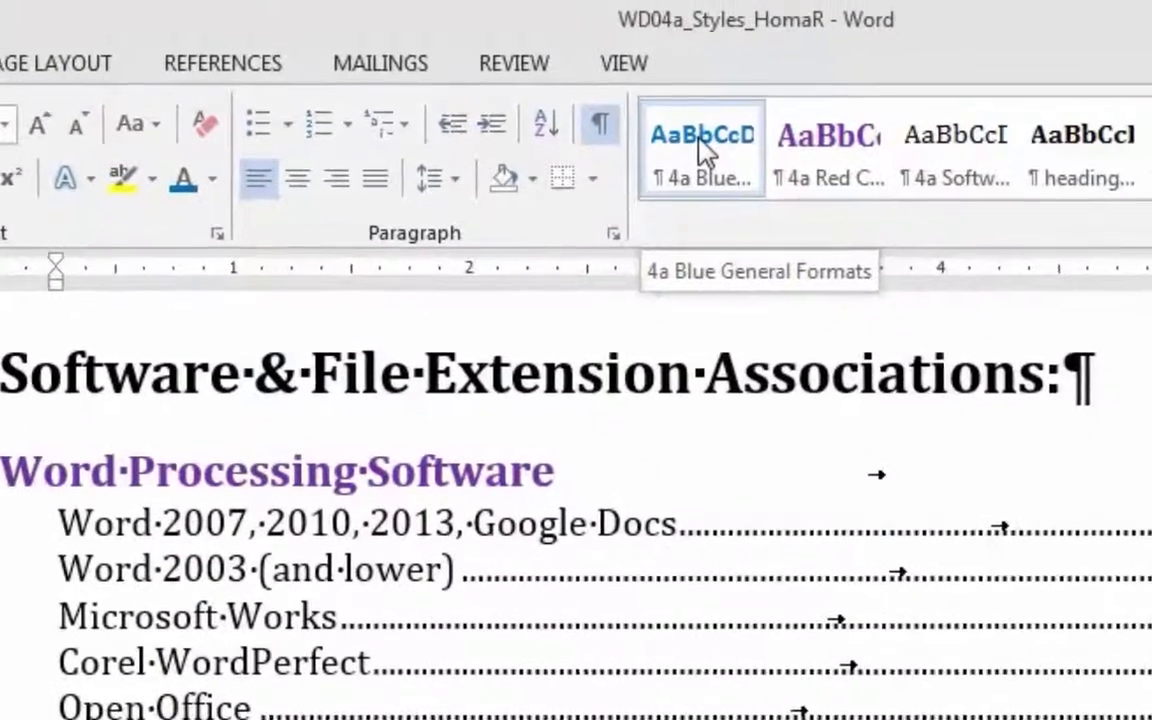
pyautogui.rightClick(605, 24)
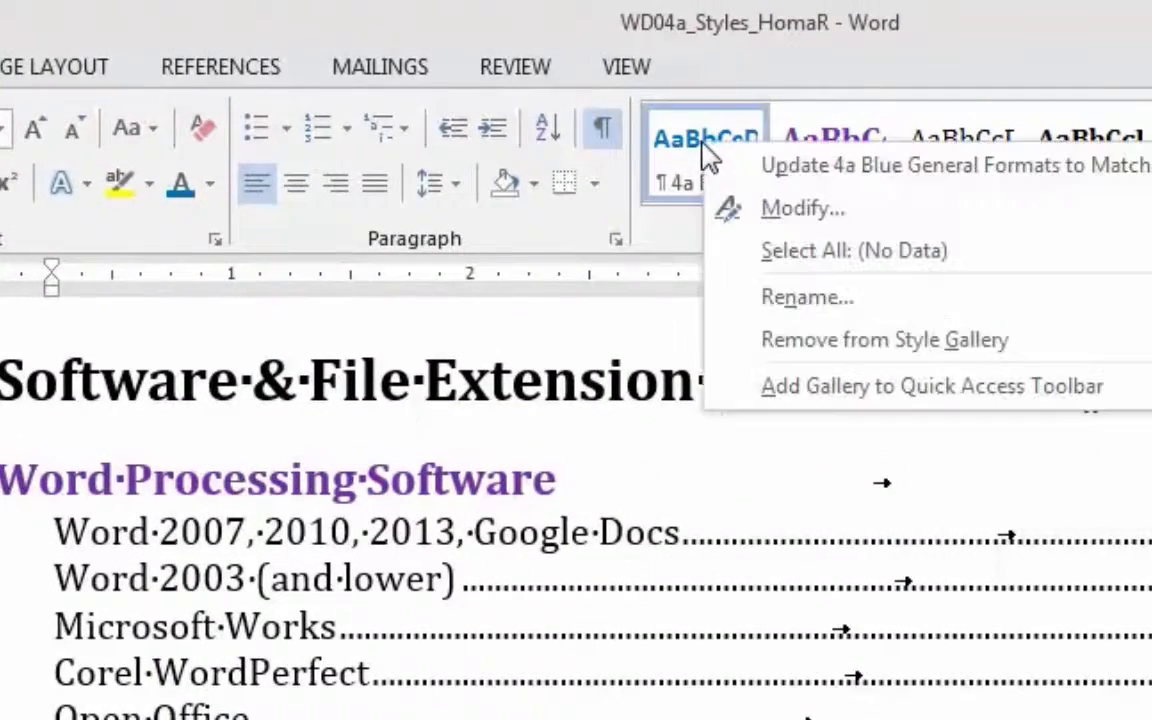
pyautogui.click(763, 218)
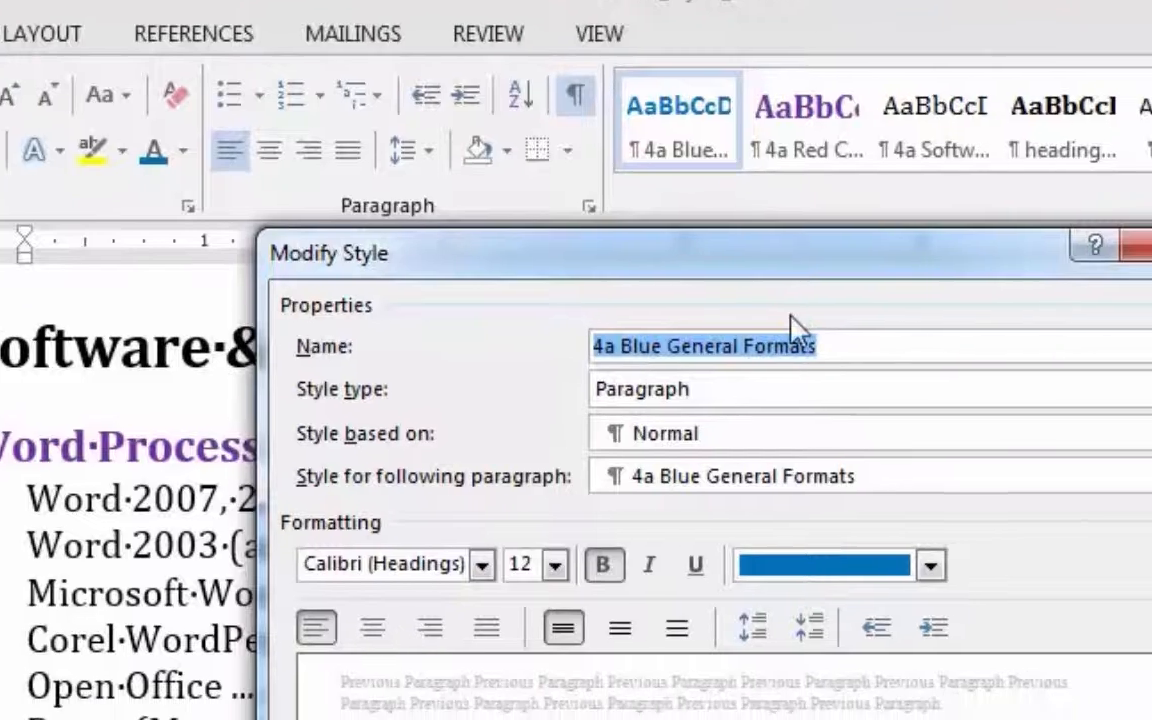
pyautogui.click(930, 565)
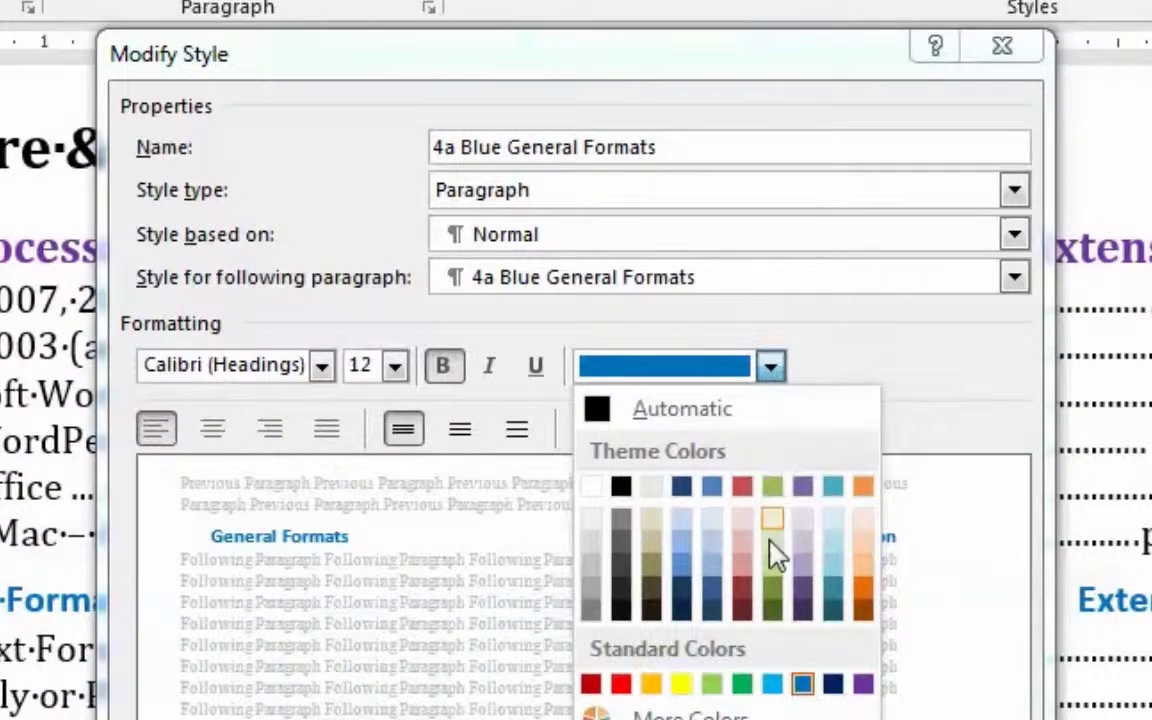
pyautogui.click(772, 590)
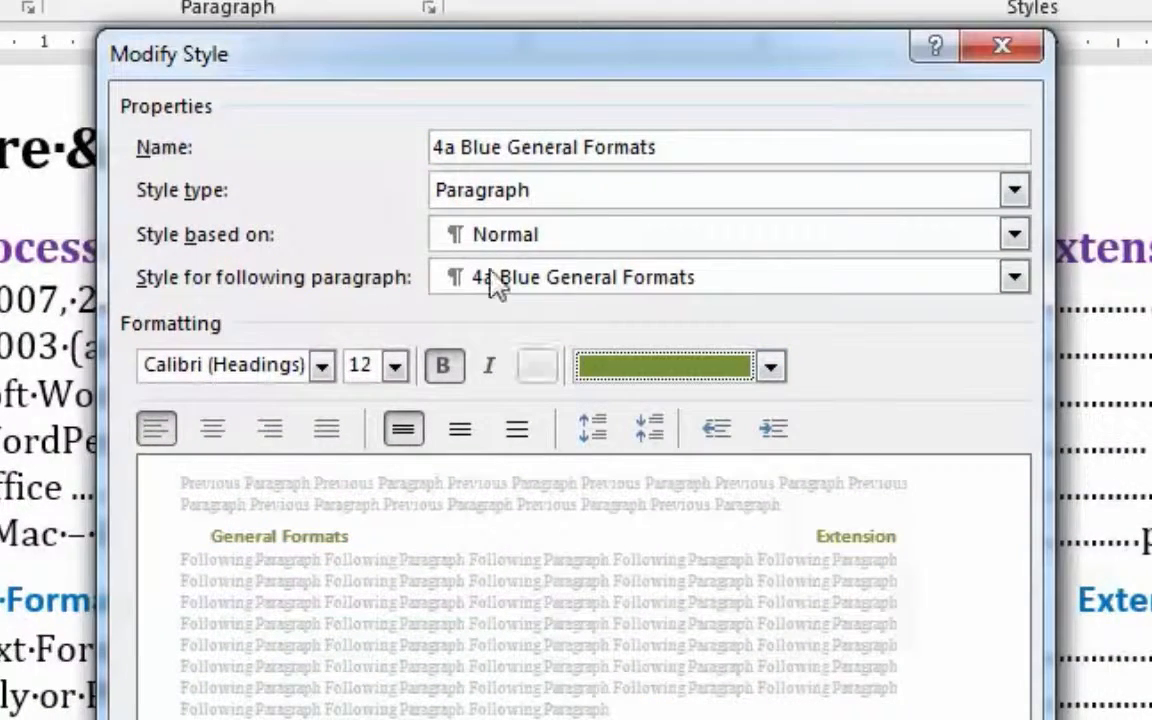
# - Rename the 4a Blue General Formats style as 4a General Formats and apply the style changes
pyautogui.doubleClick(475, 147)
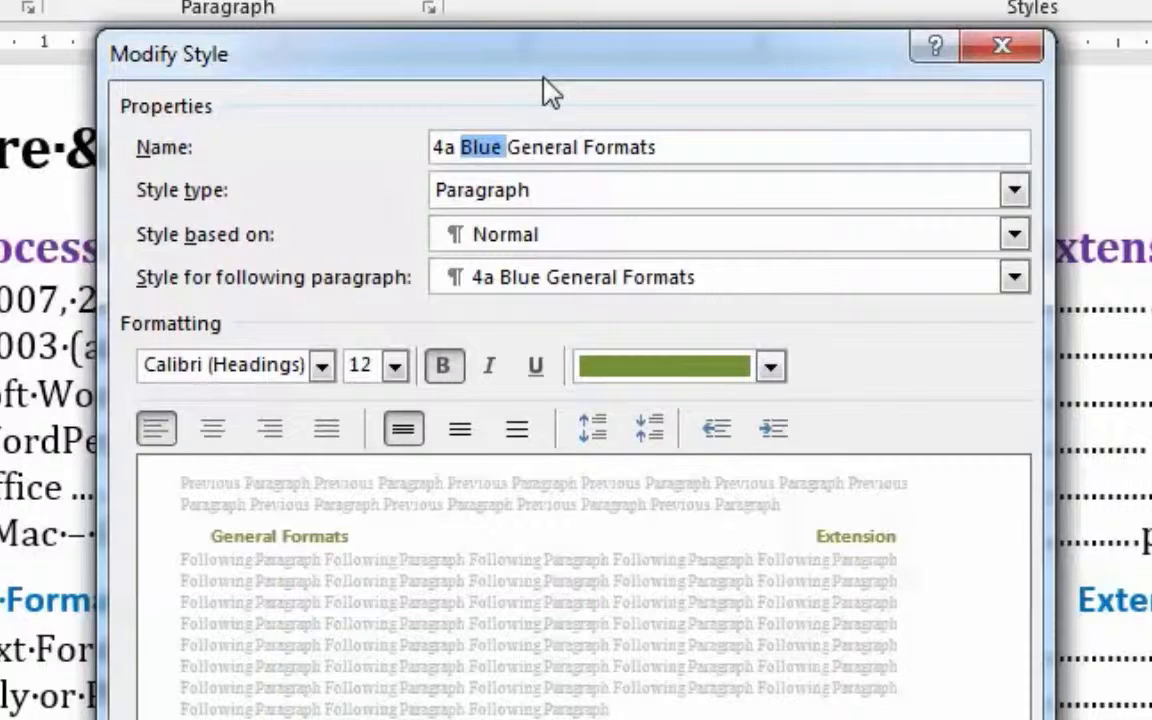
pyautogui.press('Delete')
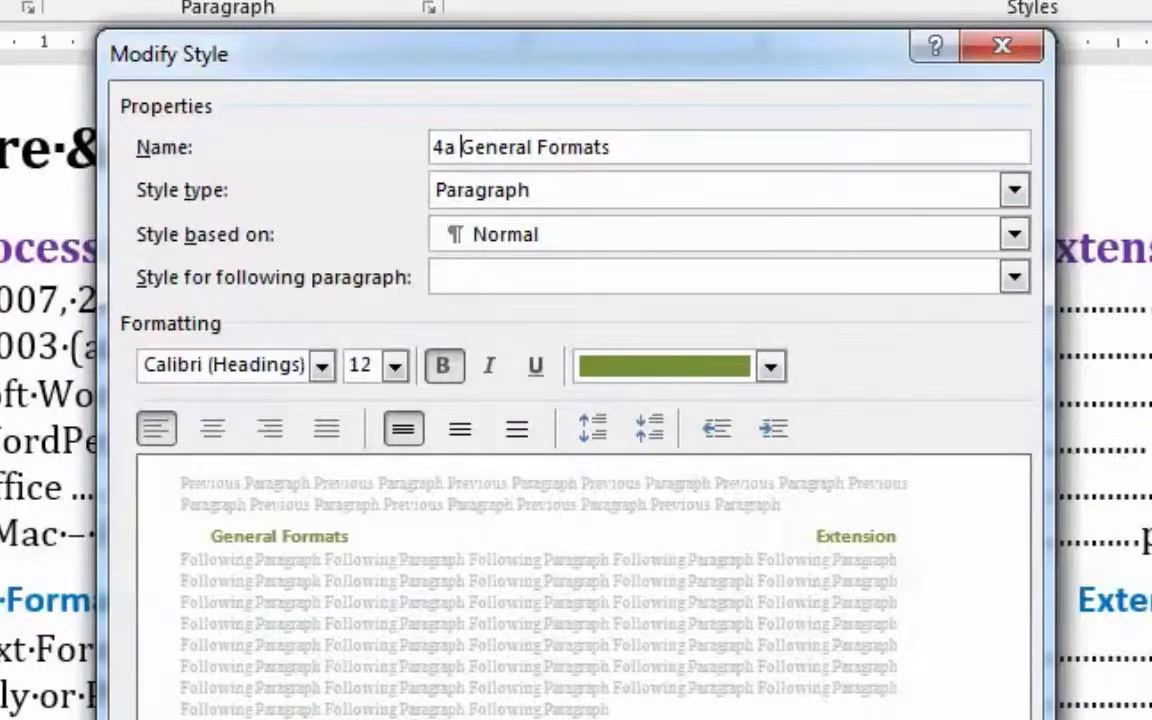
pyautogui.press('Return')
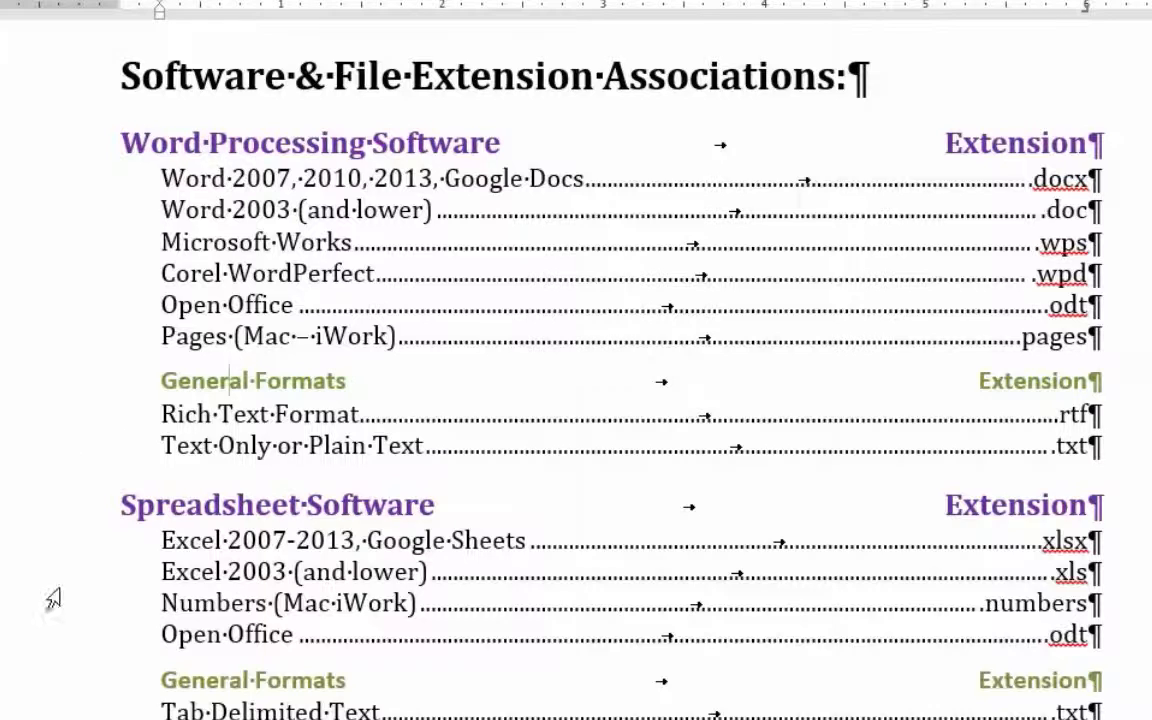